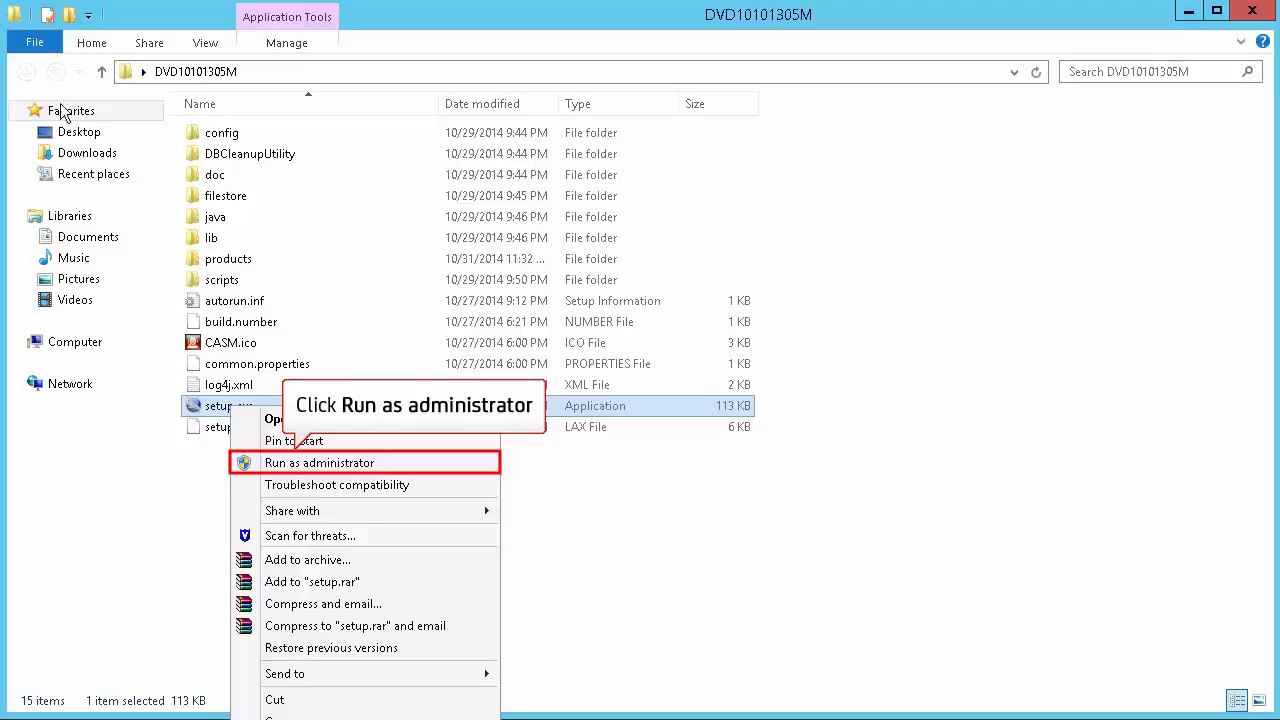
# Run the setup file as administrator, choose English as the installer language and accept the license agreement
pyautogui.click(272, 464)
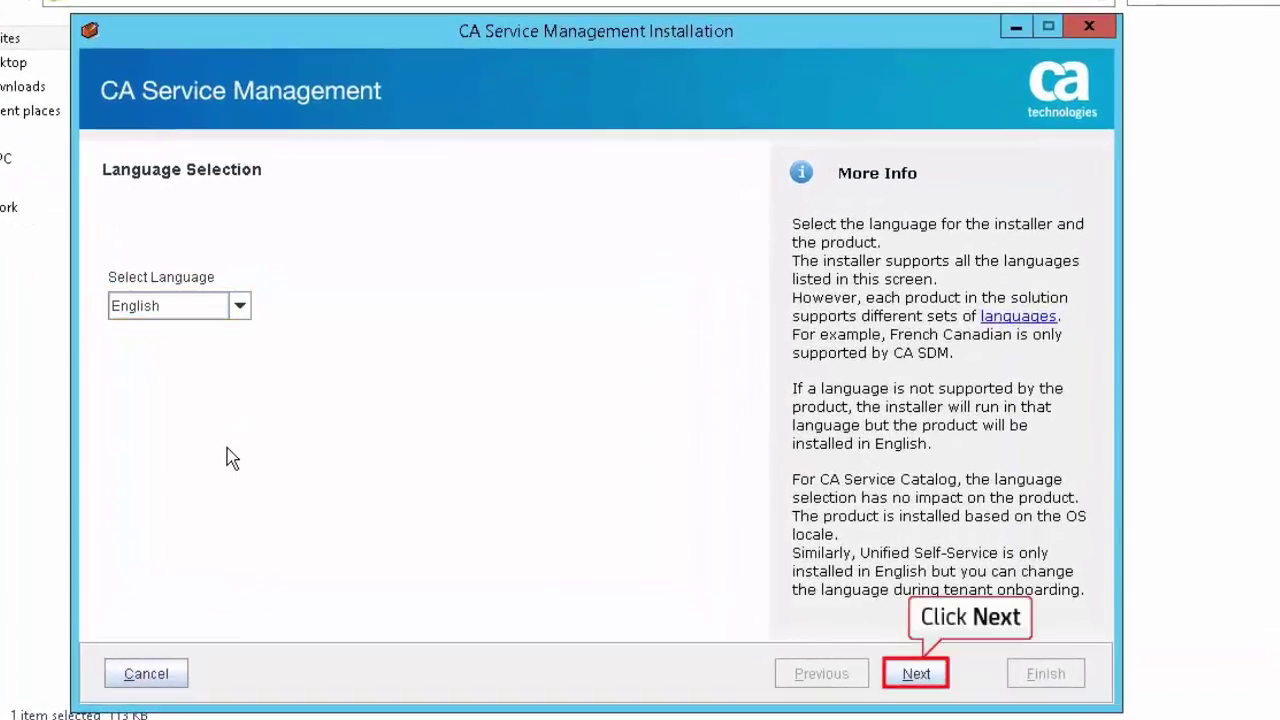
pyautogui.click(915, 674)
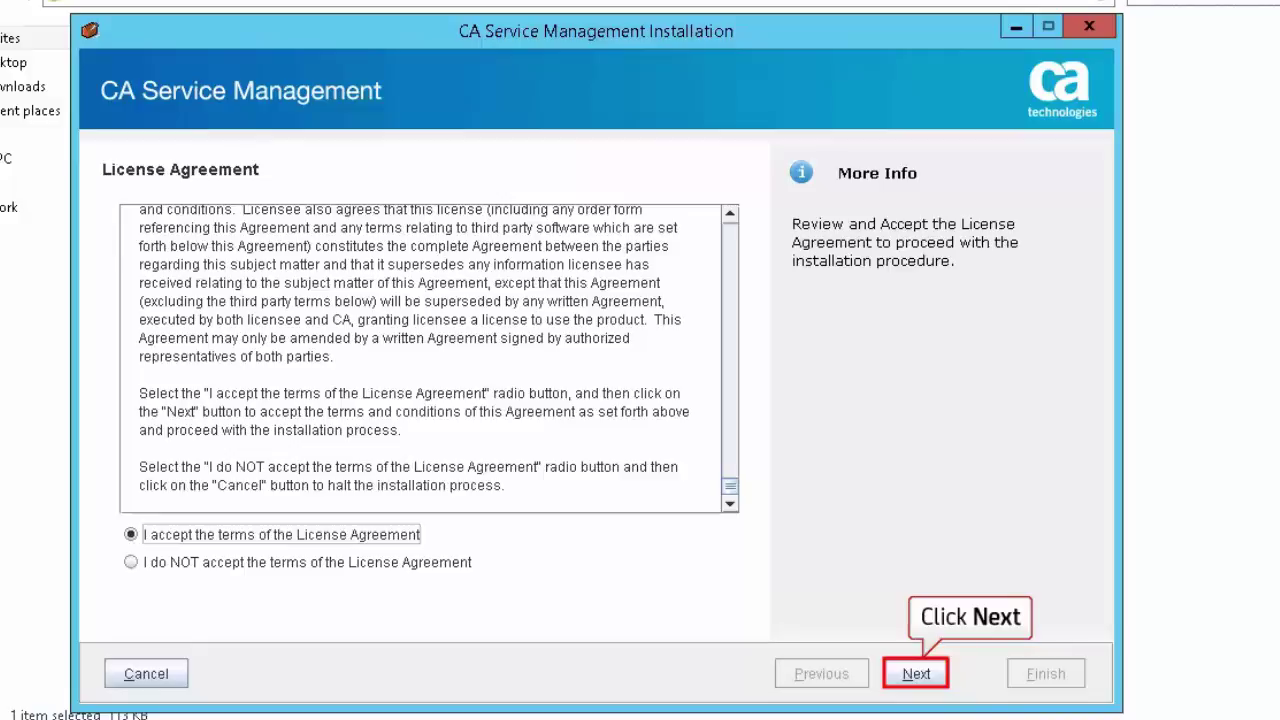
pyautogui.click(914, 676)
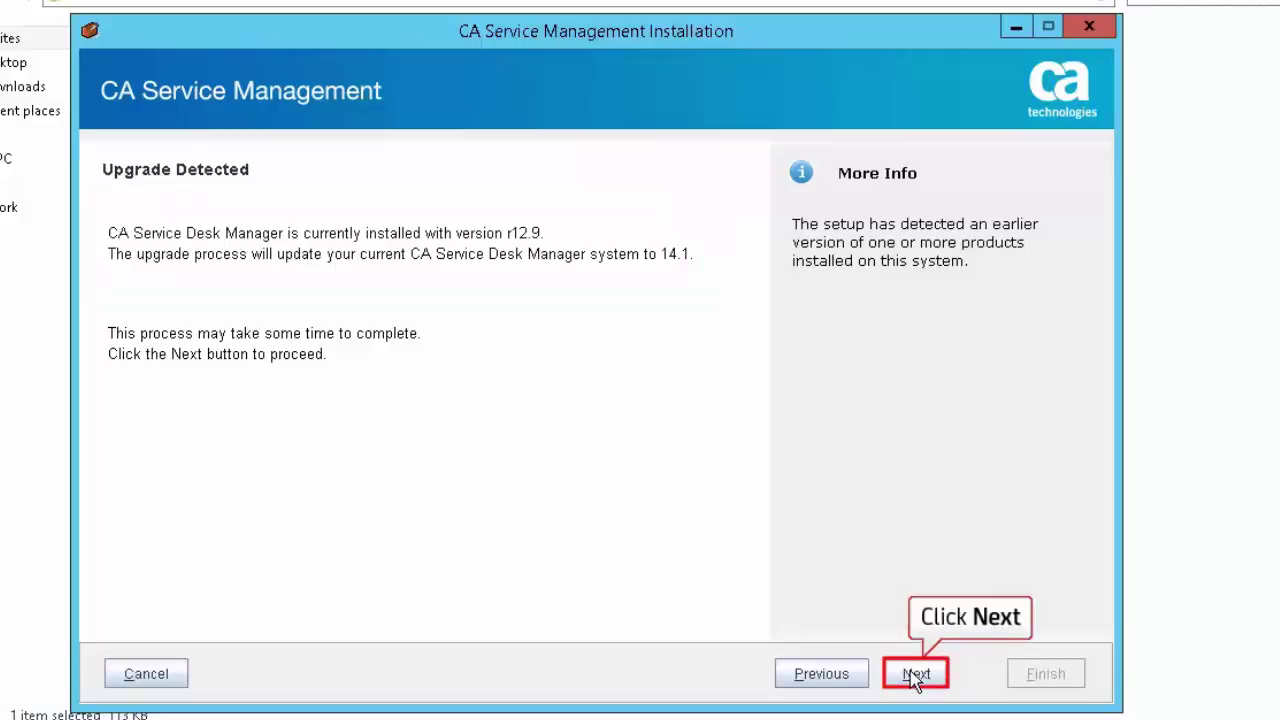
# Proceed with the Service Desk Manager upgrade to 14.1, selecting only Server Installation (Upgrade) and accepting the installation prerequisites
pyautogui.click(918, 676)
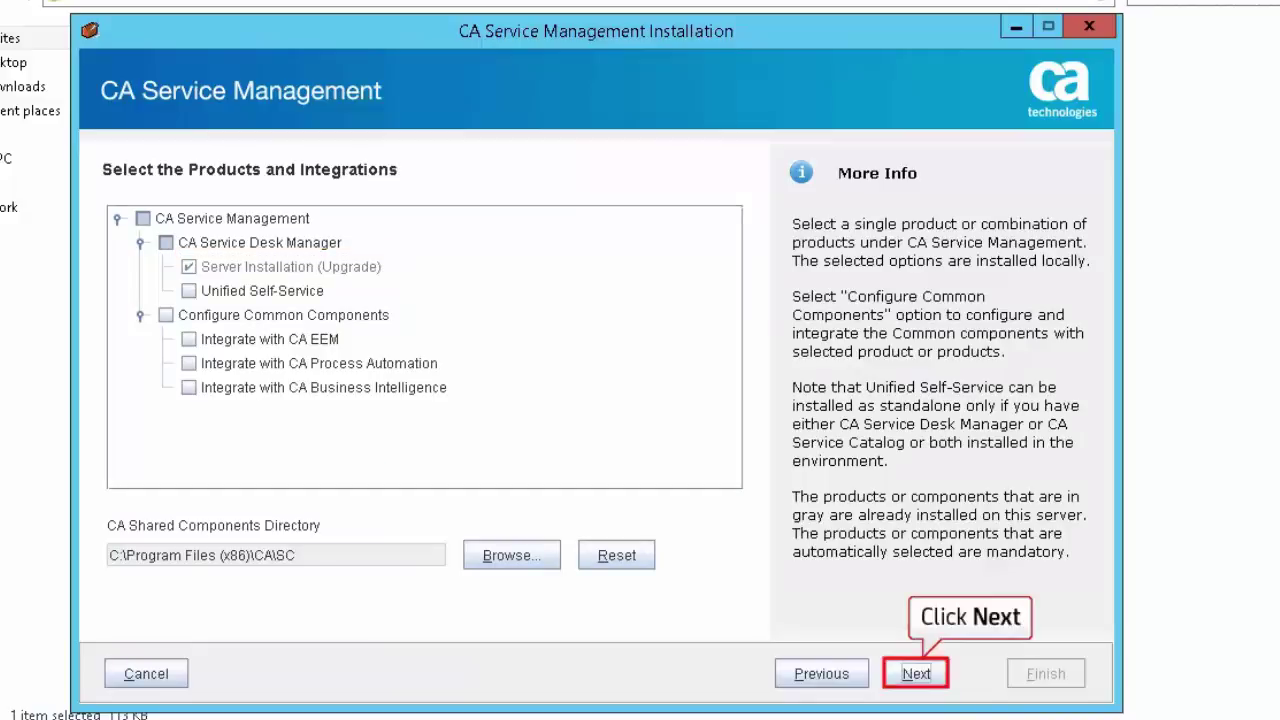
pyautogui.click(918, 673)
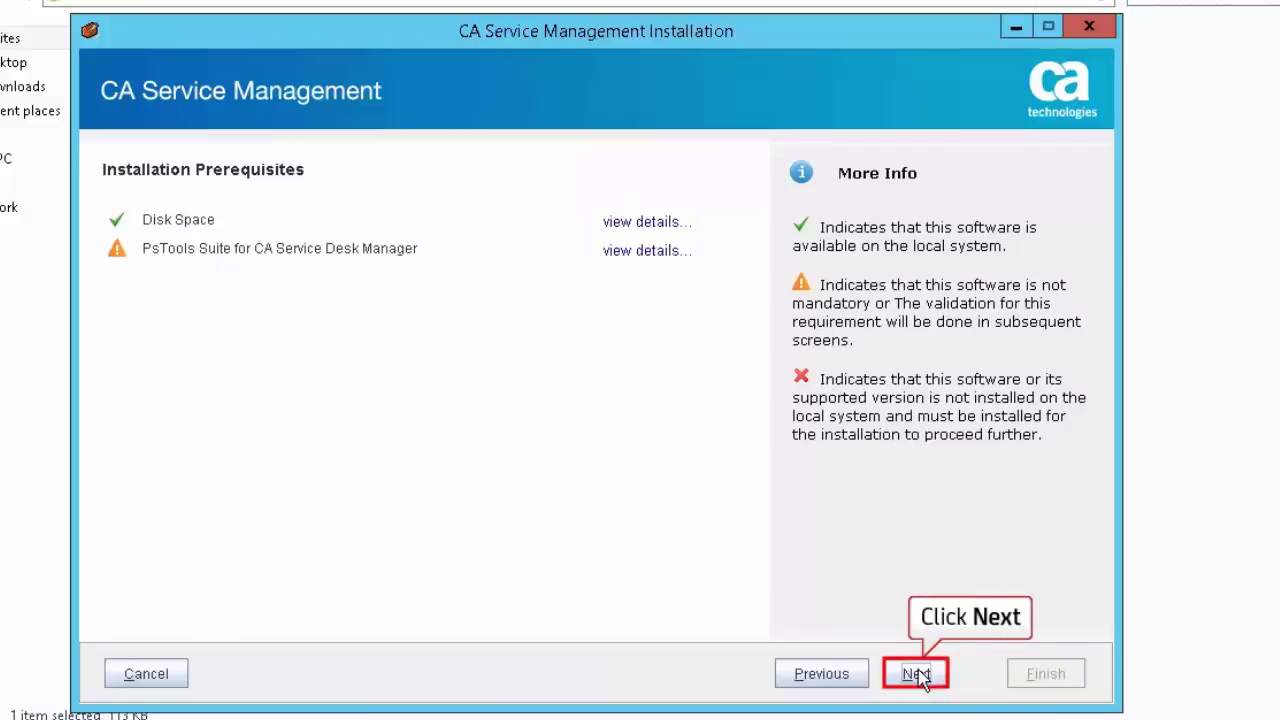
pyautogui.click(918, 674)
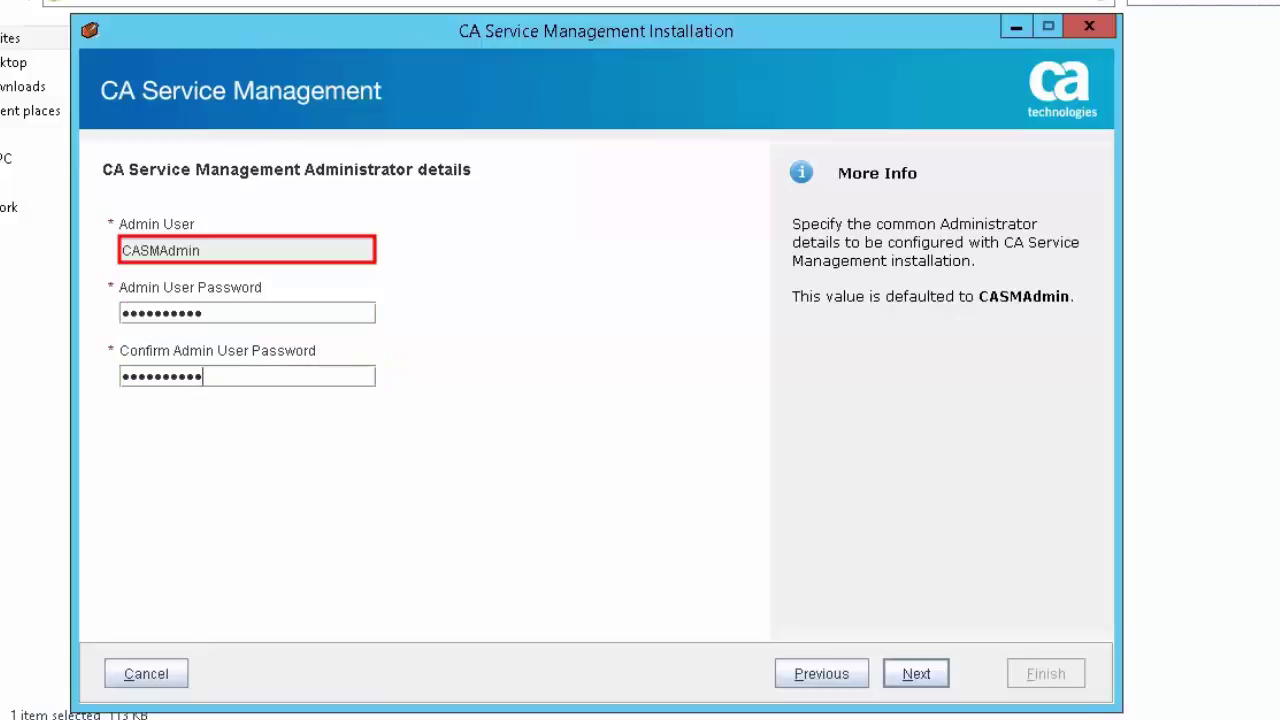
# Confirm the CASMAdmin details, Test_Server_1490 with Tomcat ports 8080 and 8085, and Main Server support automation on Tomcat port 8070
pyautogui.press('Return')
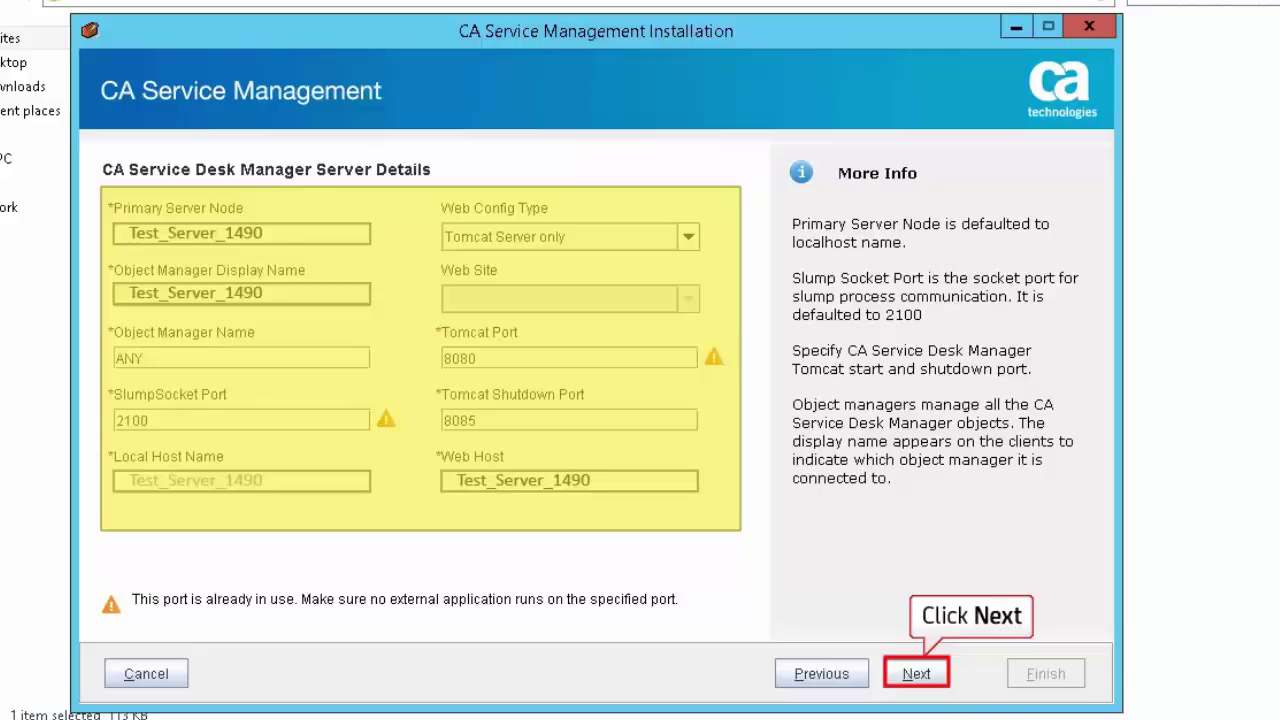
pyautogui.press('Return')
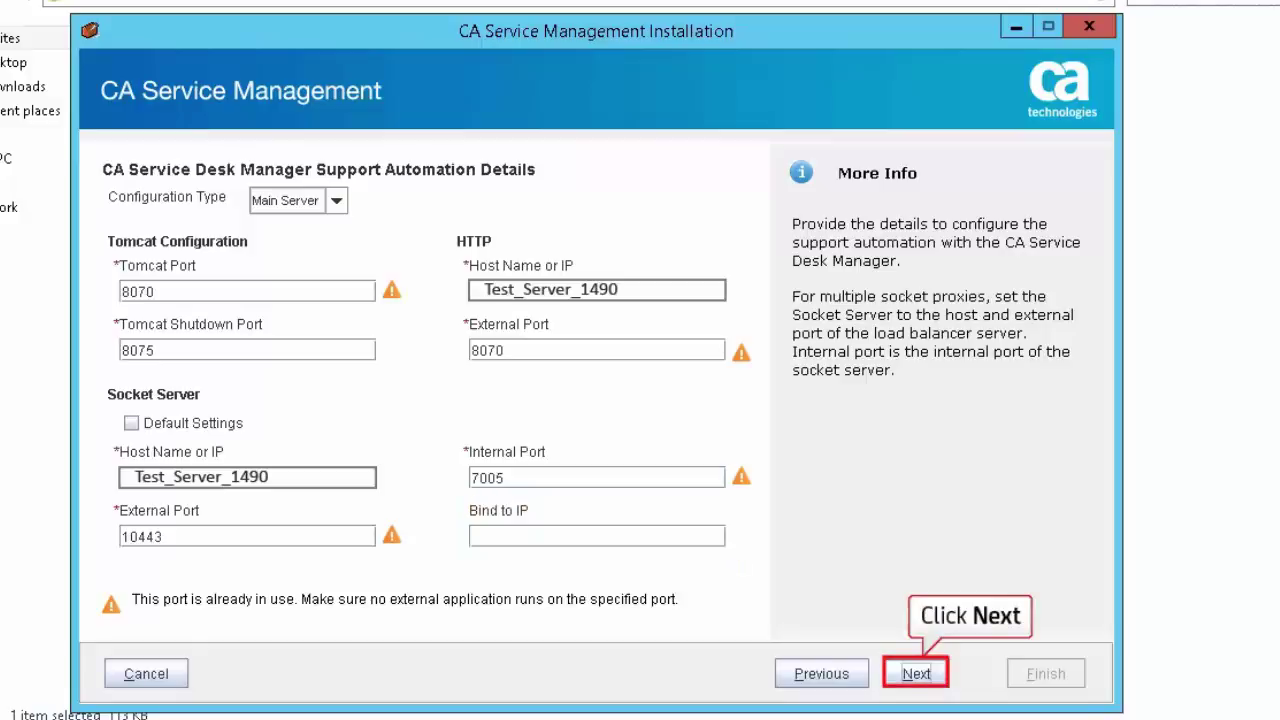
pyautogui.click(916, 674)
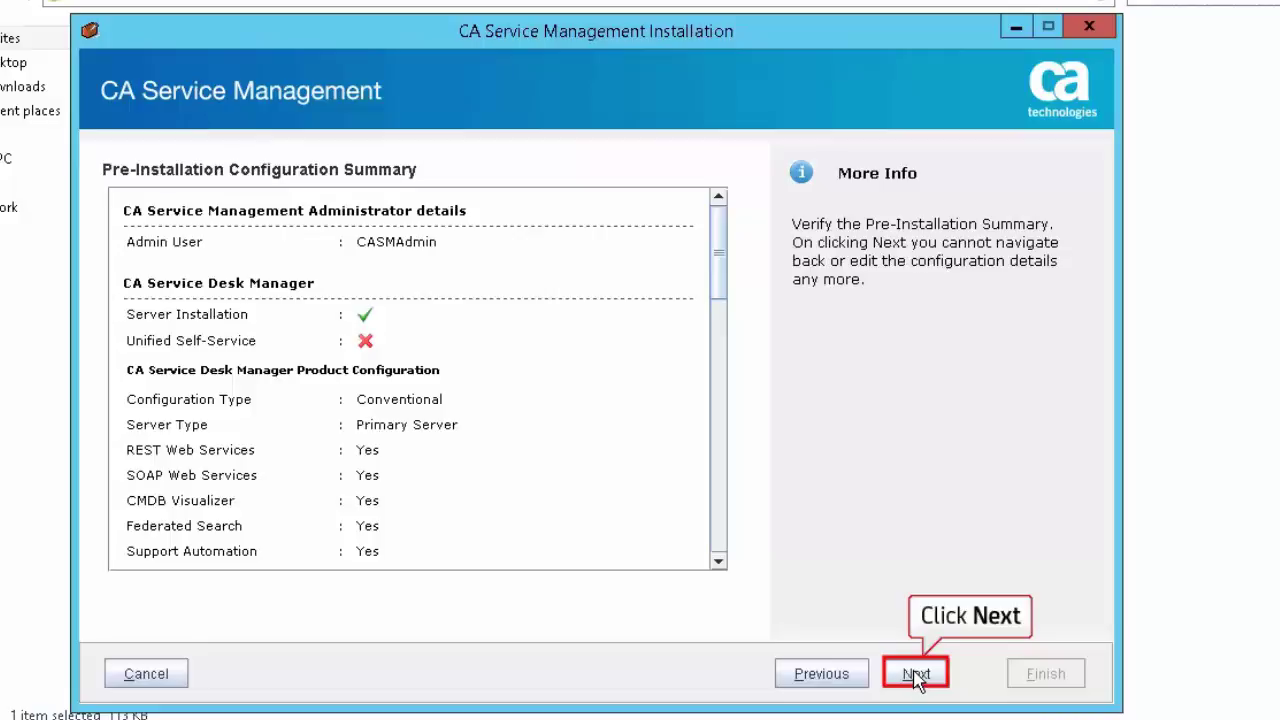
# Accept the pre-installation summary, install the Service Desk Manager upgrade and continue past the completed installation
pyautogui.click(916, 674)
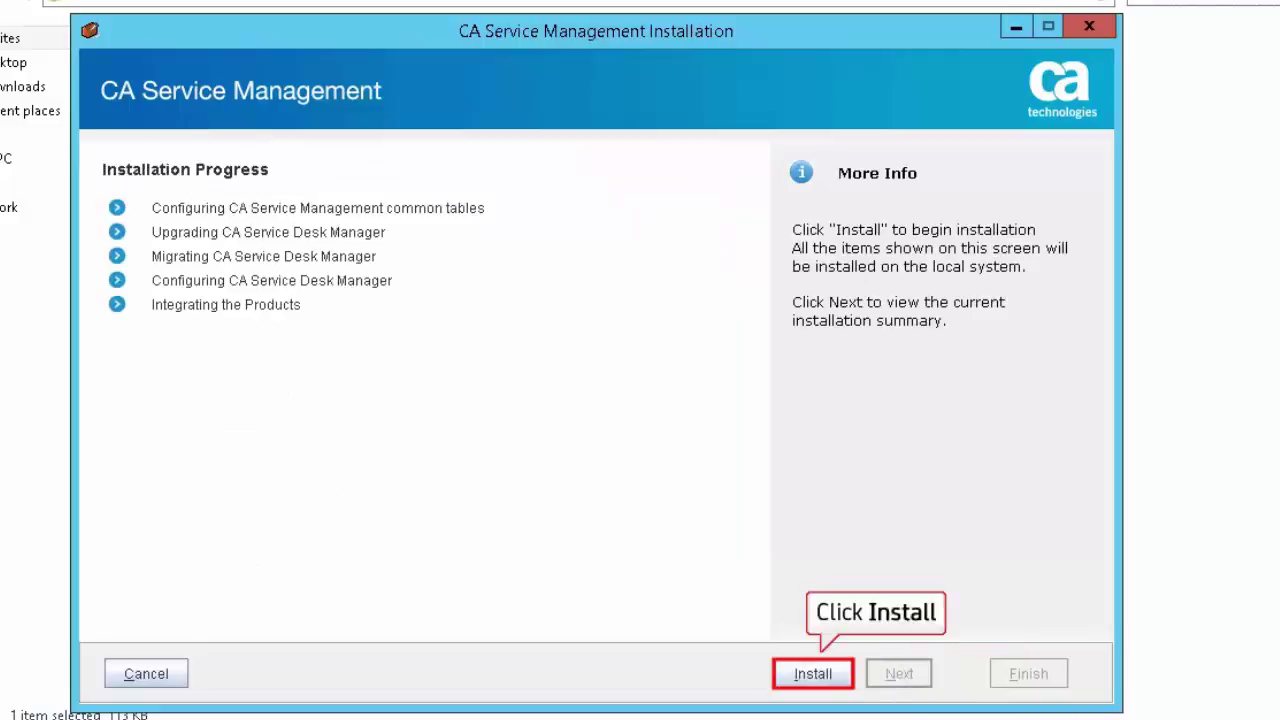
pyautogui.click(813, 674)
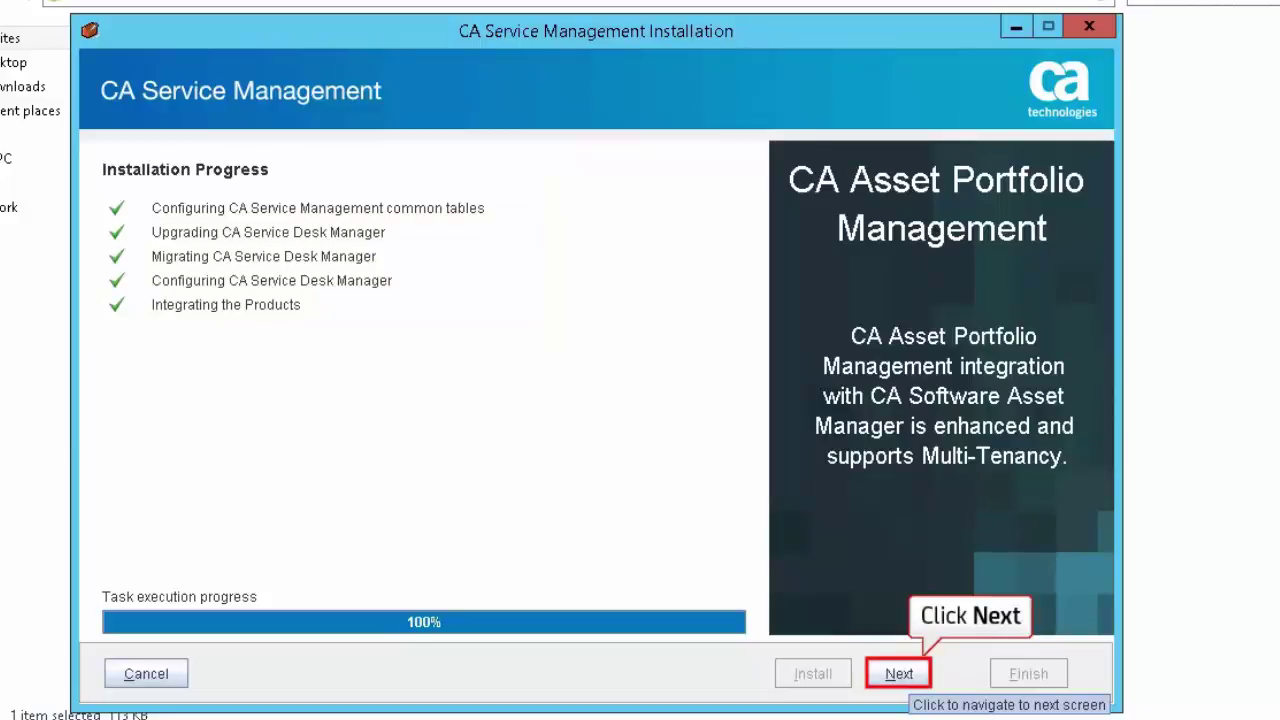
pyautogui.click(918, 676)
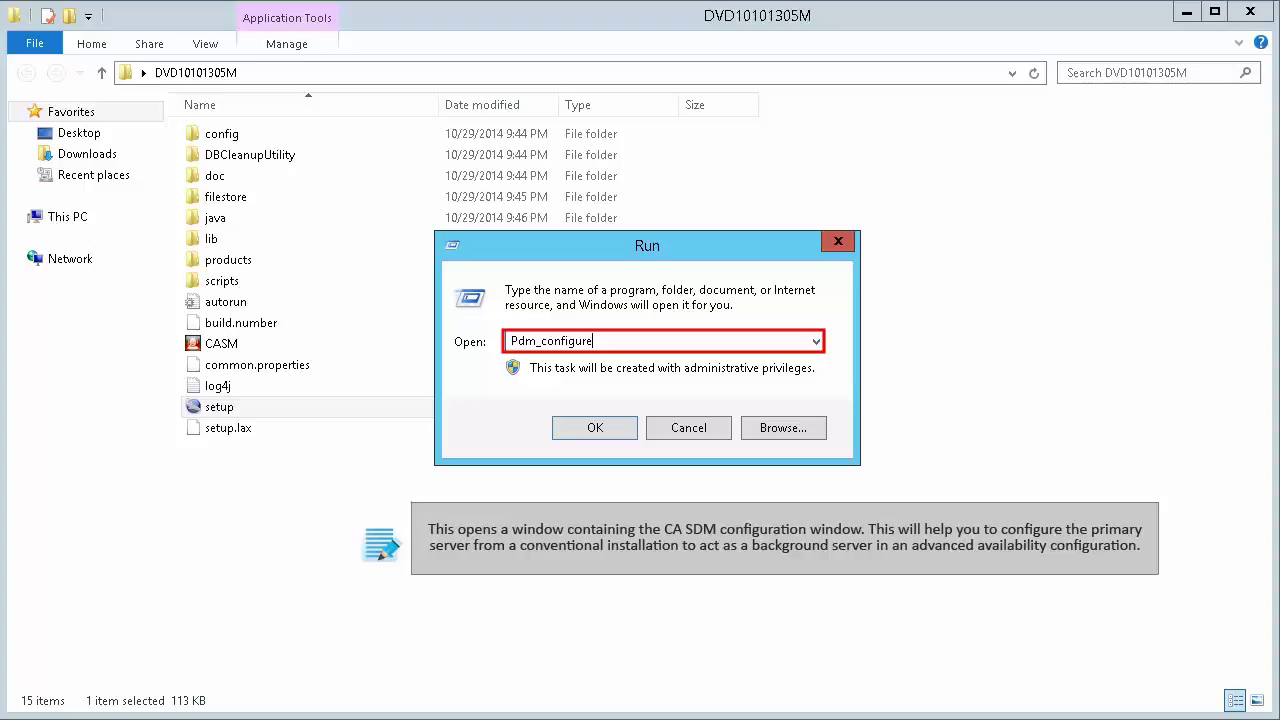
# Run Pdm_configure and set Advanced Availability with the SQL database mdb on Test_Server_1490, using listening port 1433
pyautogui.press('Return')
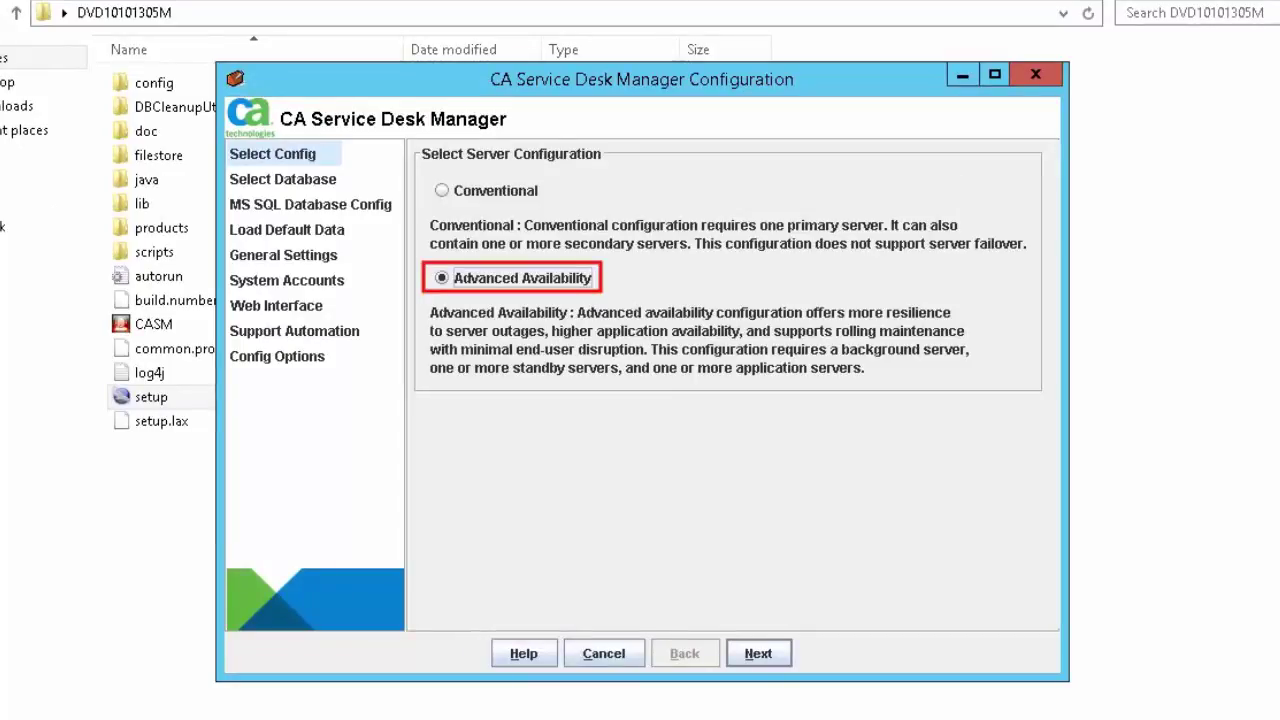
pyautogui.hotkey('alt', 'n')
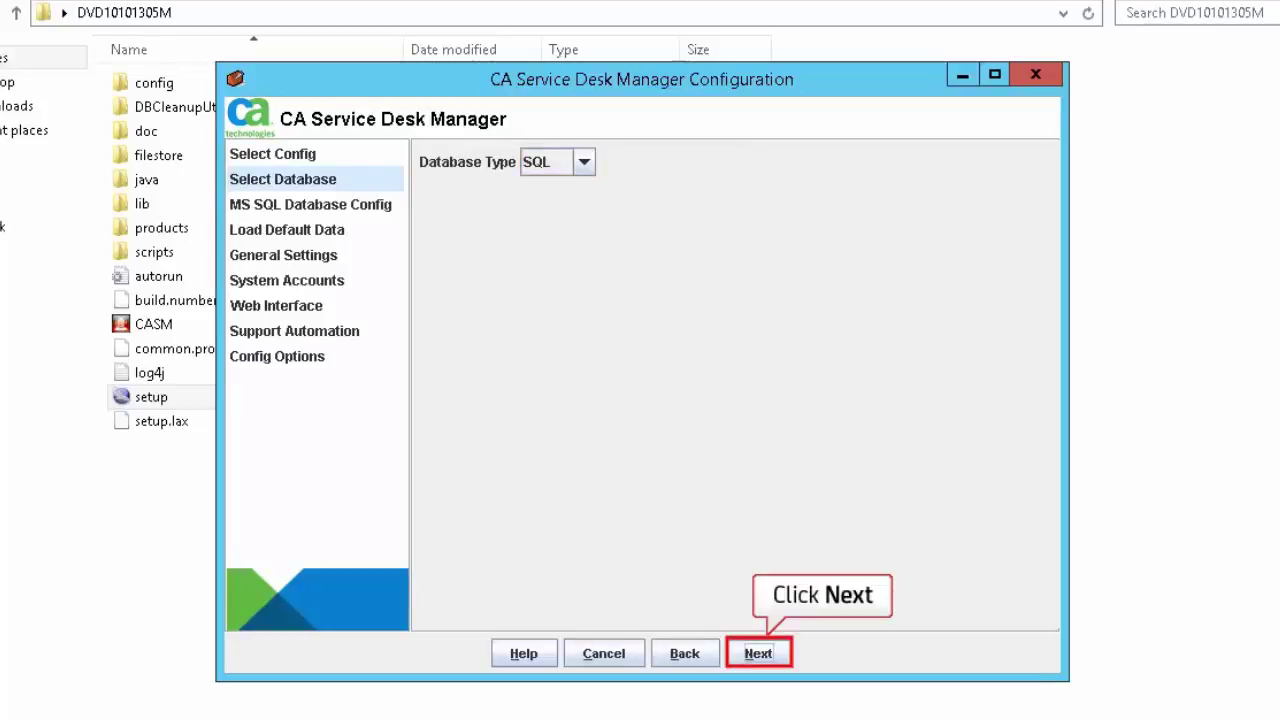
pyautogui.hotkey('alt', 'n')
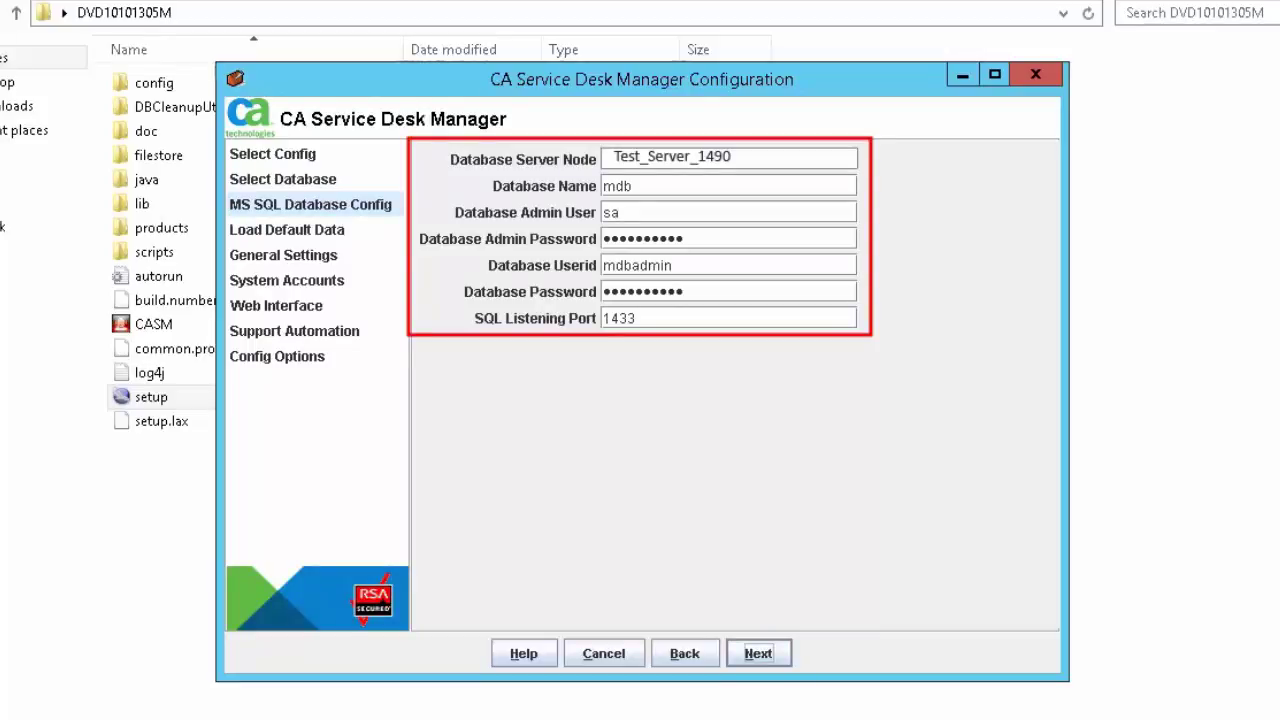
pyautogui.hotkey('alt', 'n')
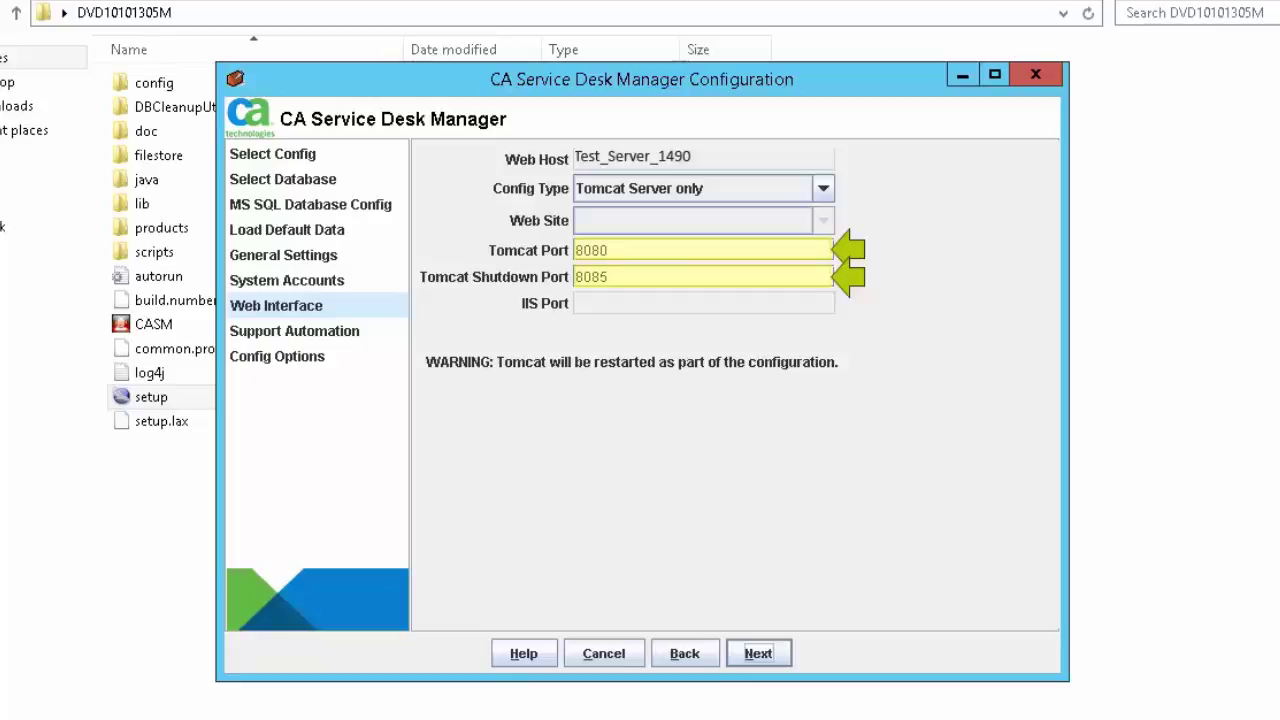
# Finish the background server configuration with Tomcat ports 8080 and 8085, Main Server support automation, Default processes and service start when completed
pyautogui.hotkey('alt', 'n')
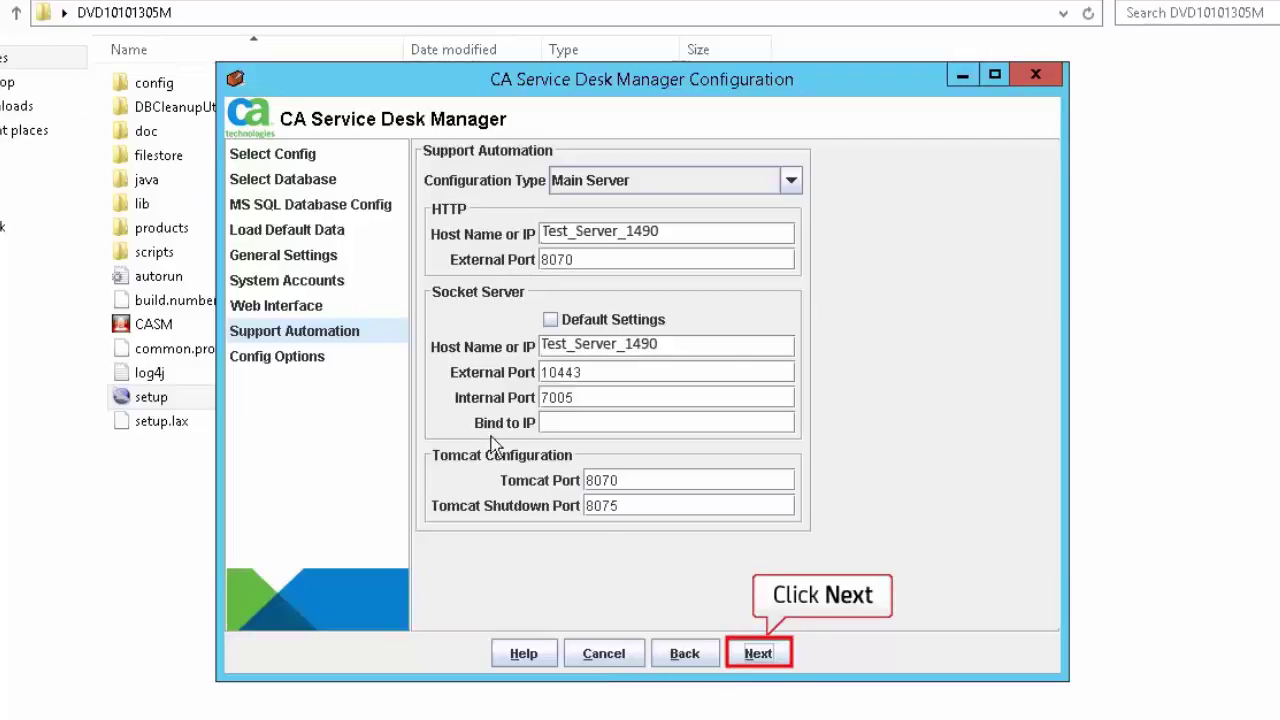
pyautogui.click(756, 660)
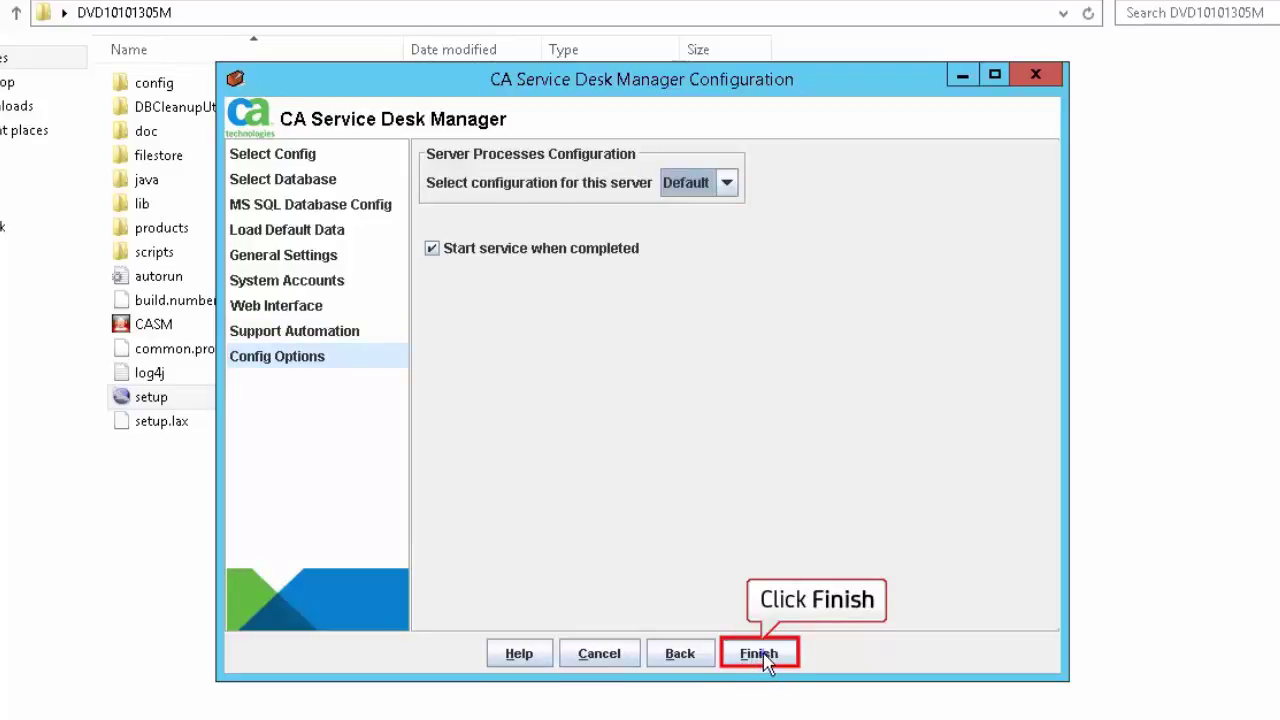
pyautogui.click(759, 654)
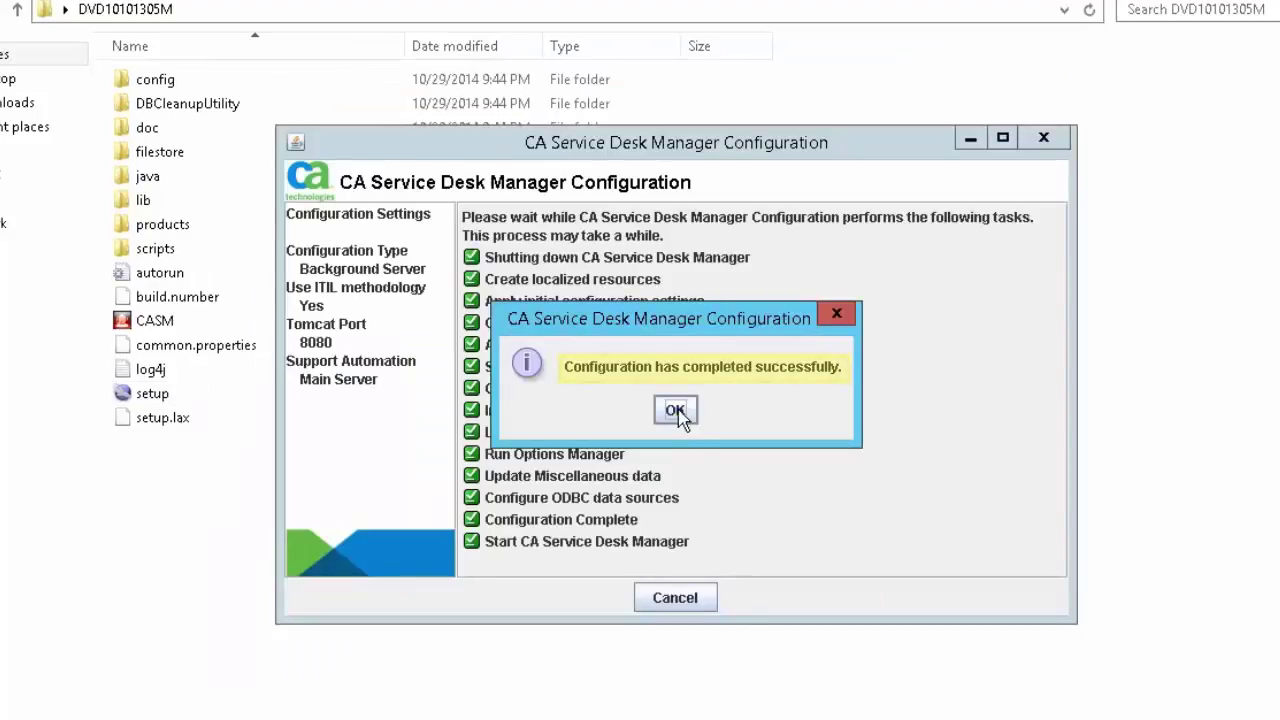
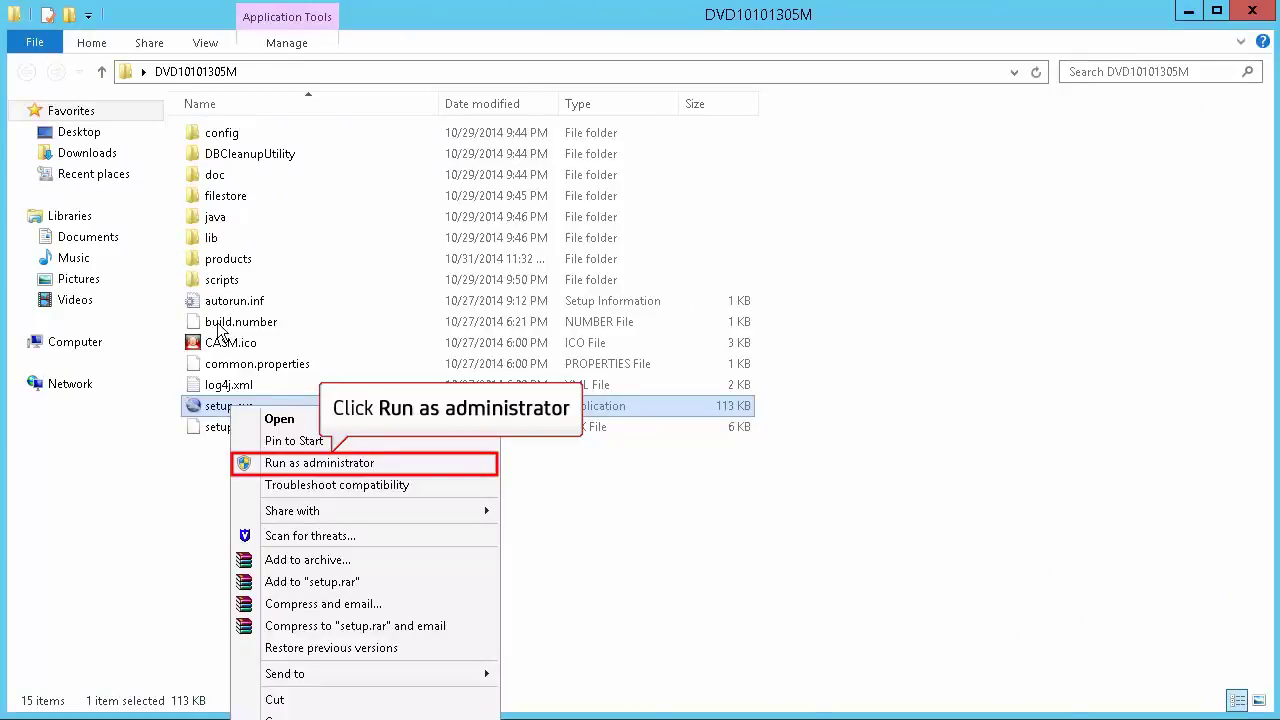
# On the standby server, run setup.exe as administrator in English and choose the CA Service Management installation
pyautogui.click(310, 464)
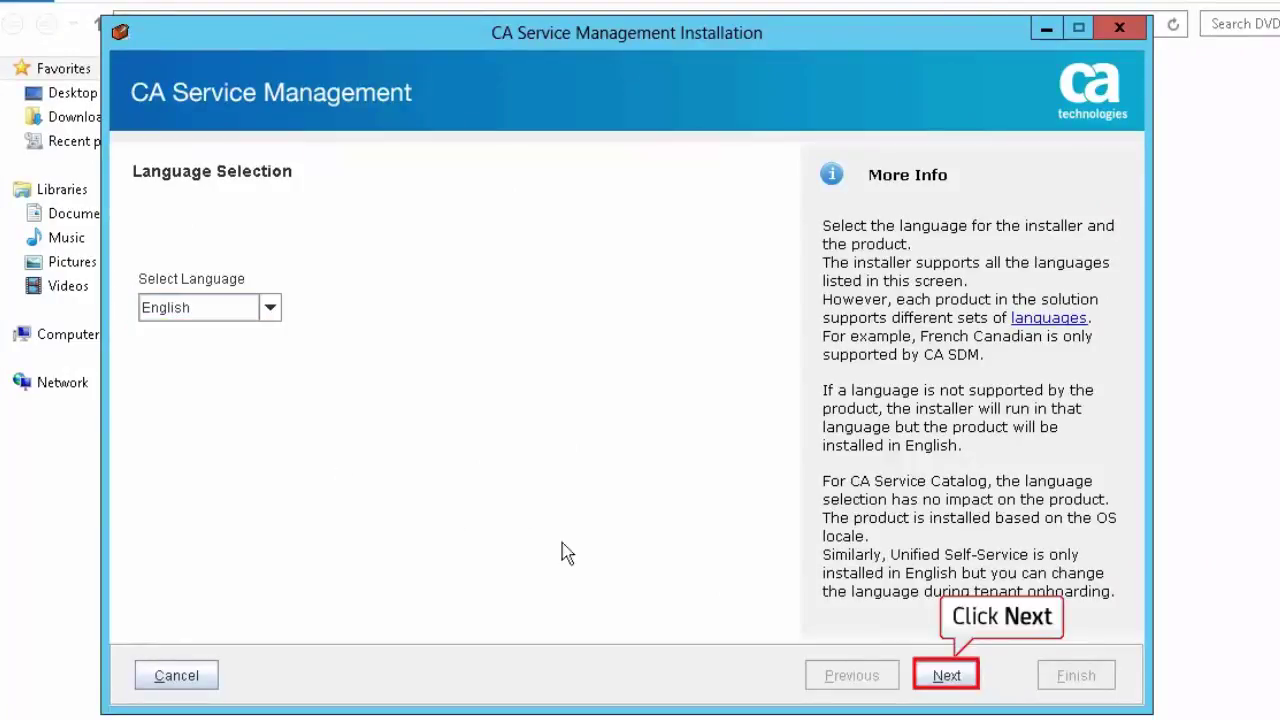
pyautogui.click(946, 676)
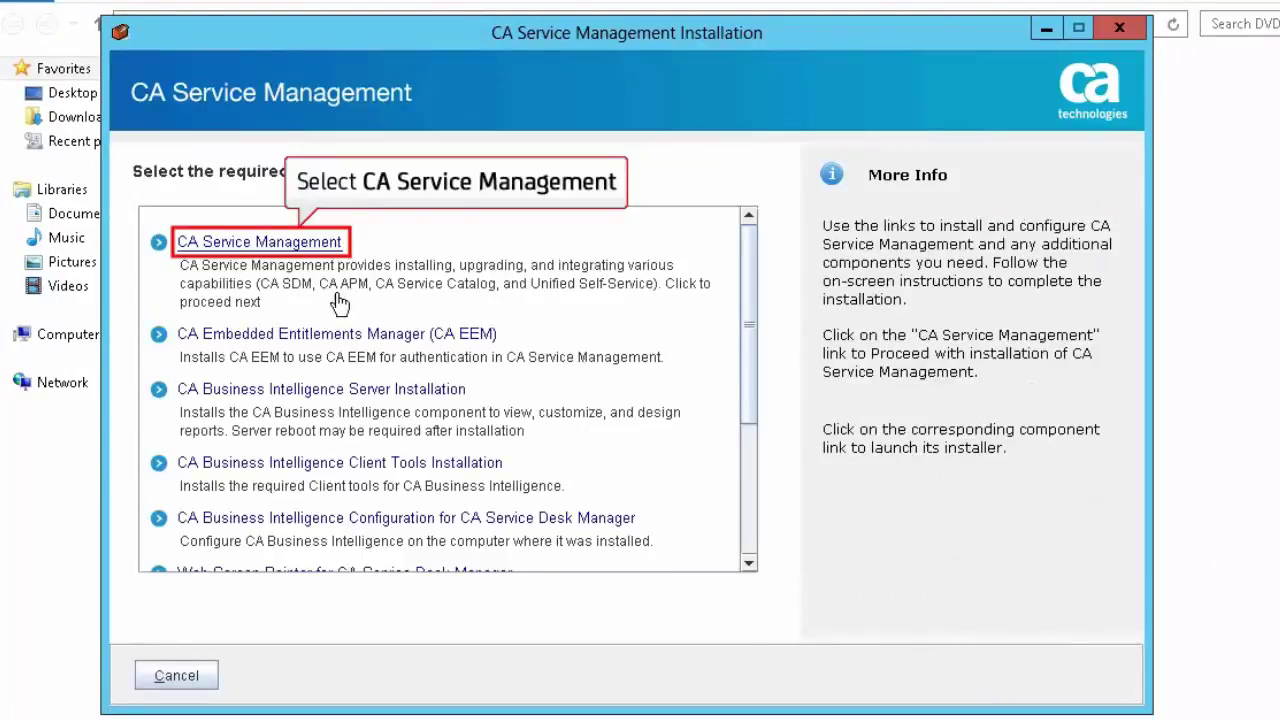
pyautogui.click(253, 243)
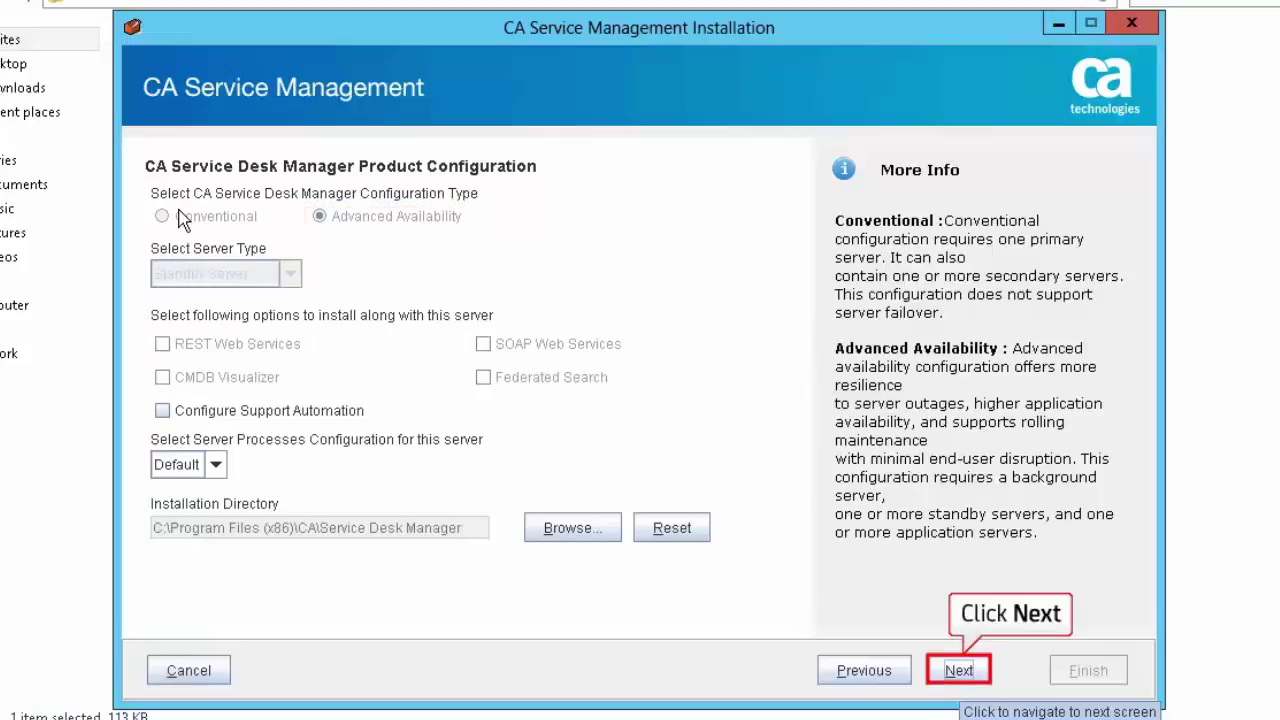
# Confirm the Advanced Availability standby server setup for Test_Server_1491 with Default processes, Tomcat ports 8080 and 8085, and privileged user ServiceDesk
pyautogui.click(960, 672)
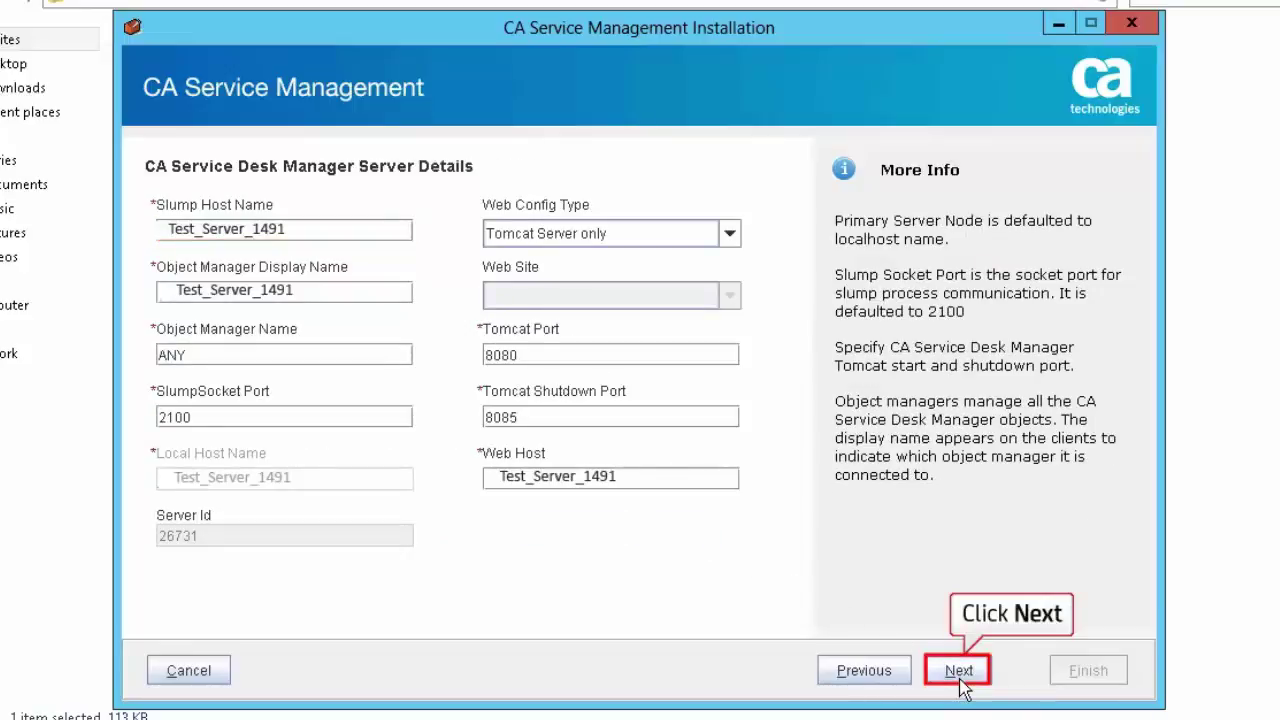
pyautogui.click(945, 673)
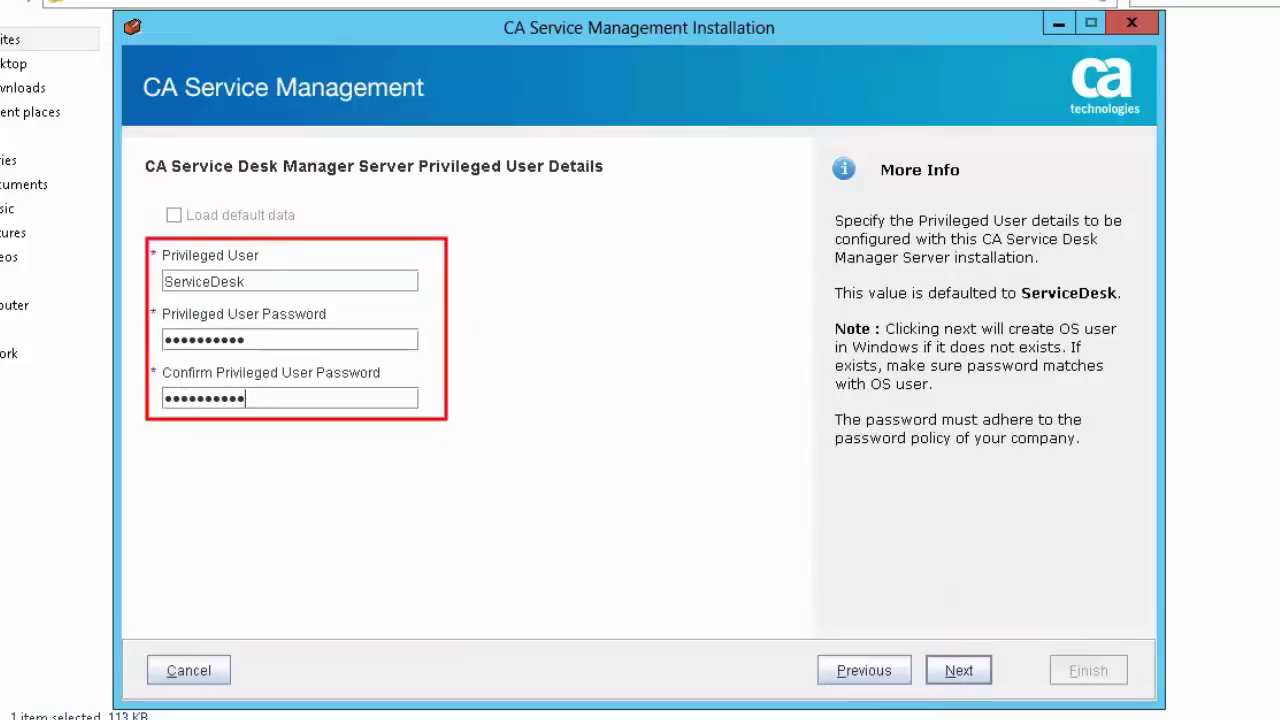
pyautogui.click(958, 670)
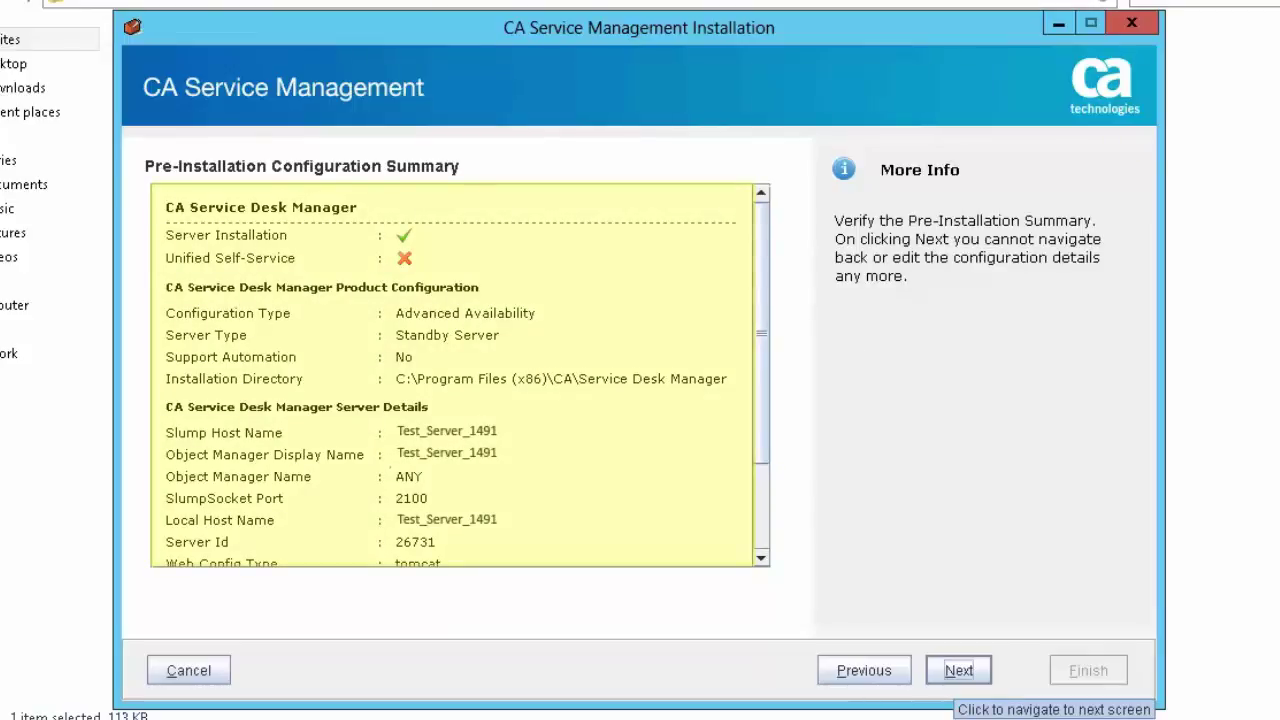
# Accept the standby server's pre-installation summary, install Service Desk Manager and continue past the completed installation
pyautogui.click(958, 670)
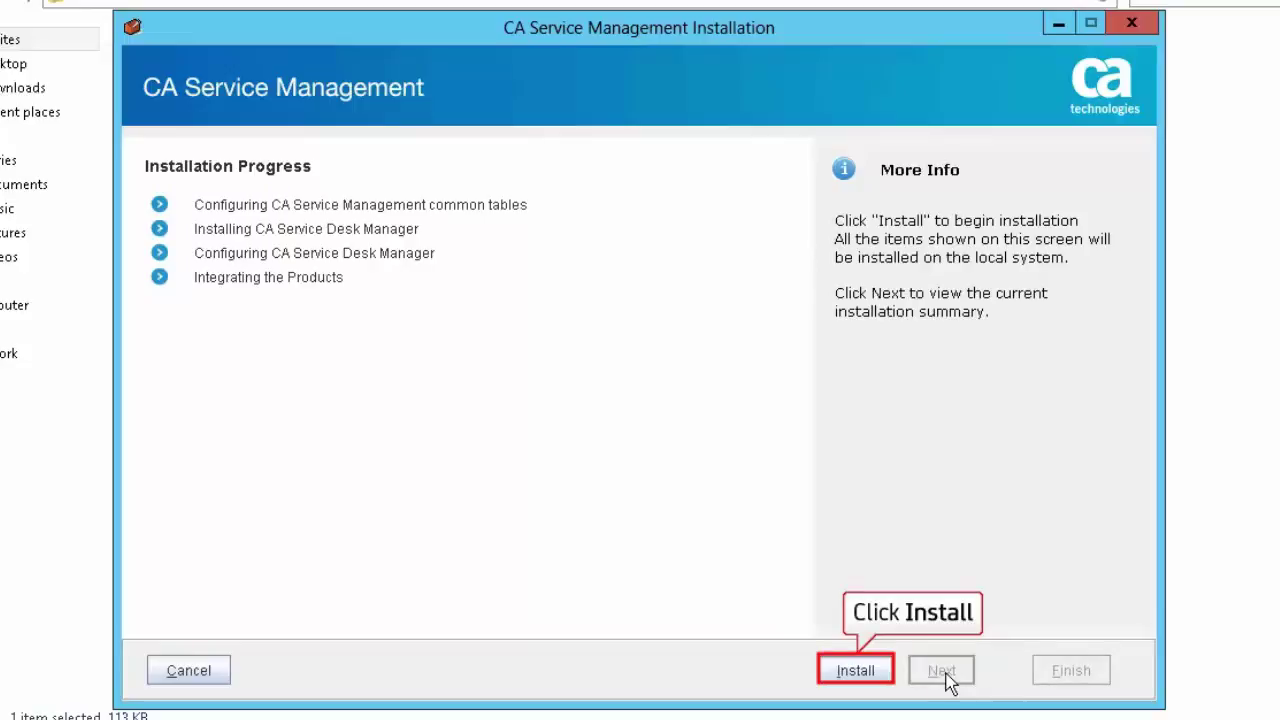
pyautogui.click(862, 671)
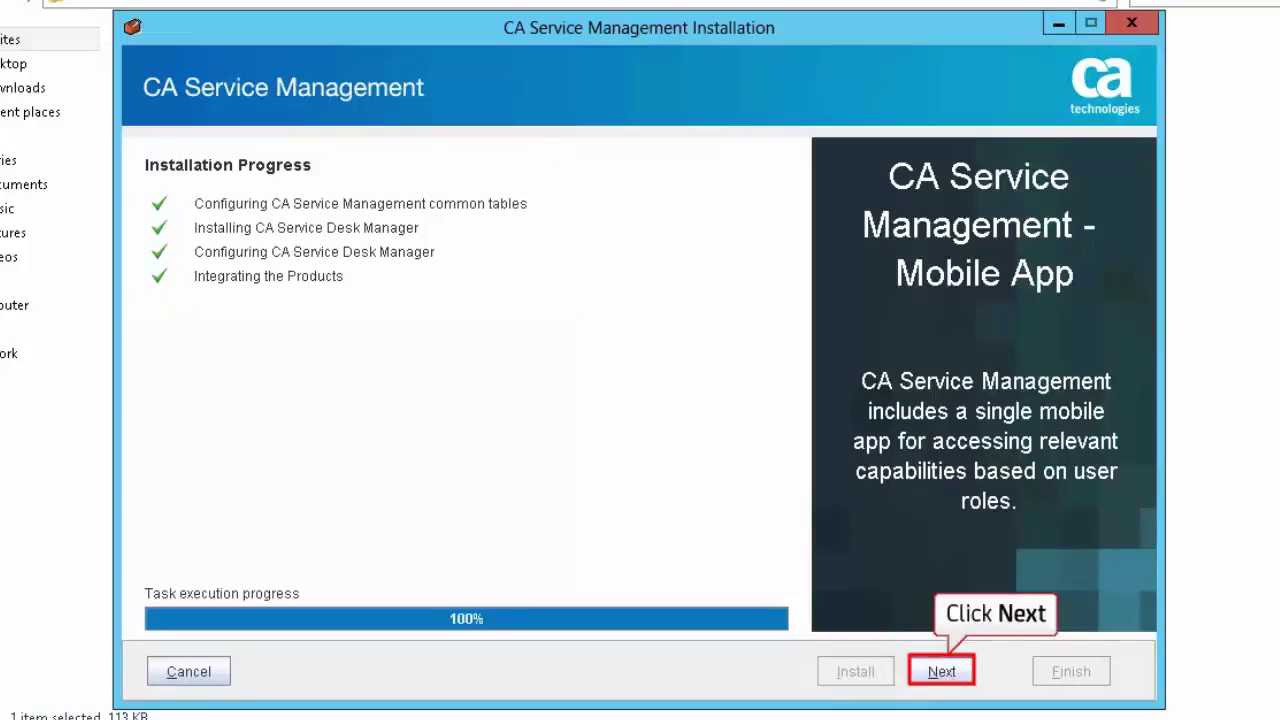
pyautogui.click(941, 671)
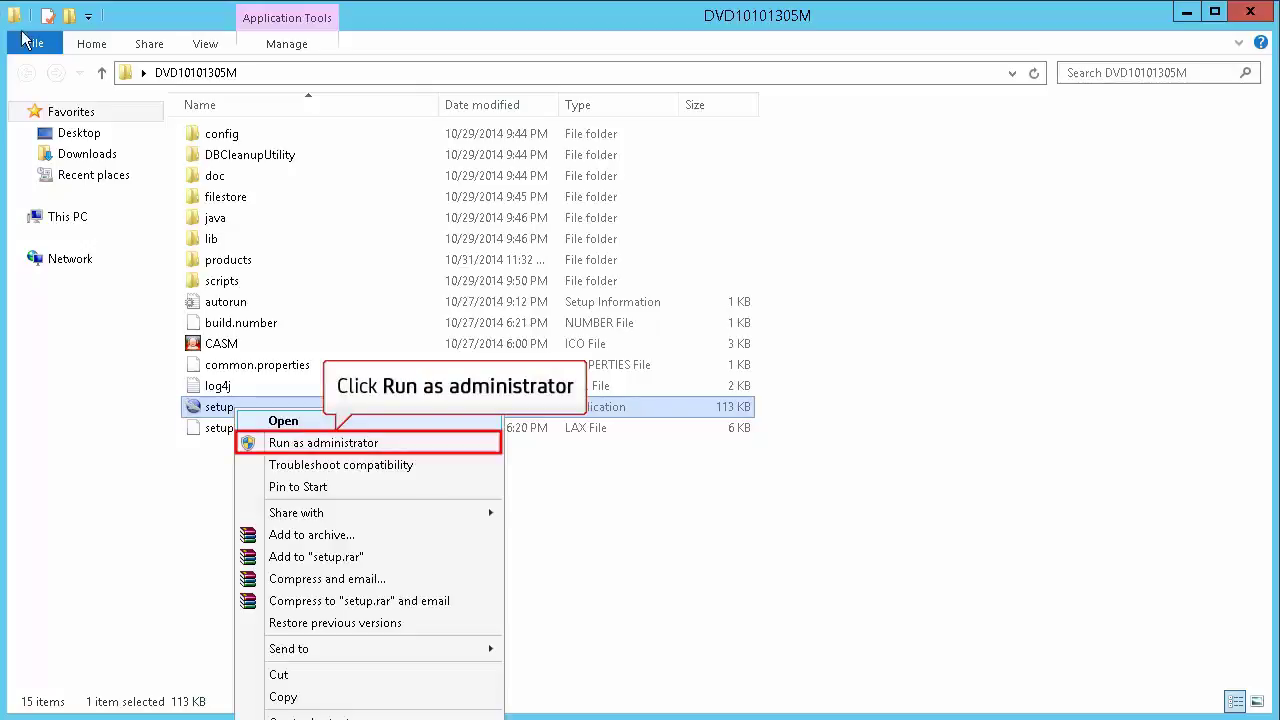
# On the application server, run setup as administrator in English and choose the CA Service Management installation
pyautogui.click(313, 445)
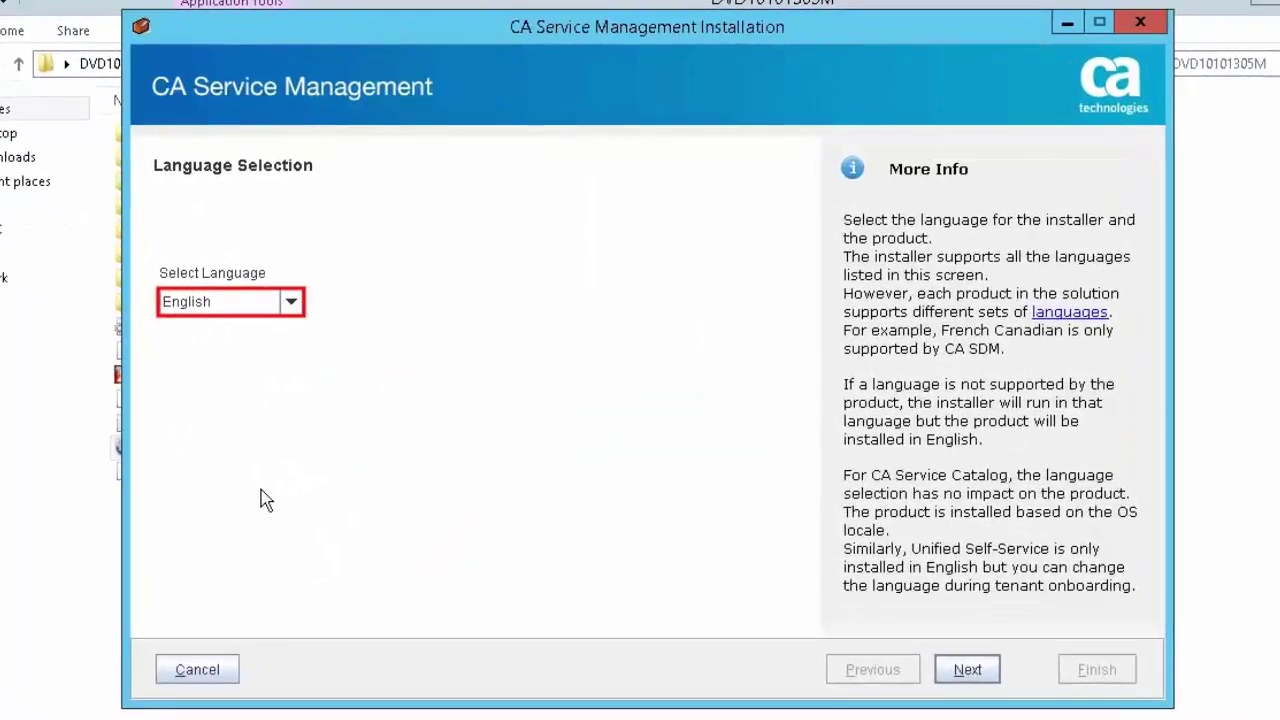
pyautogui.click(967, 670)
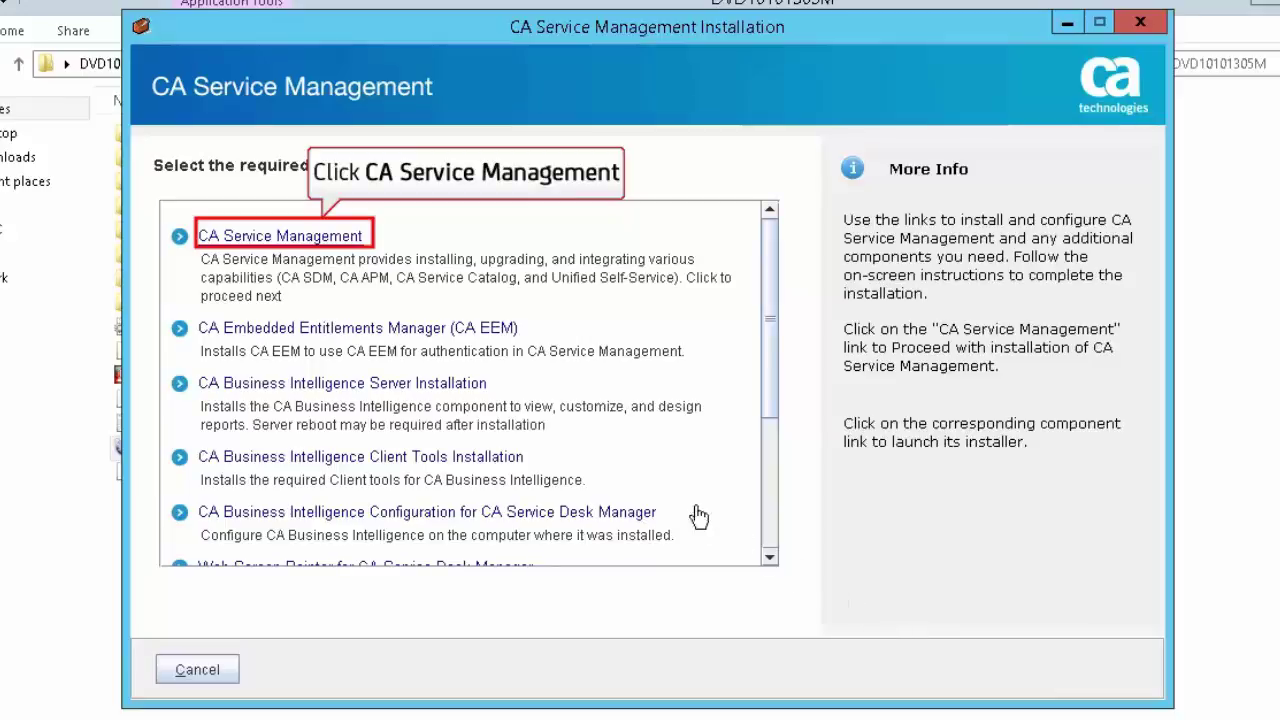
pyautogui.click(223, 235)
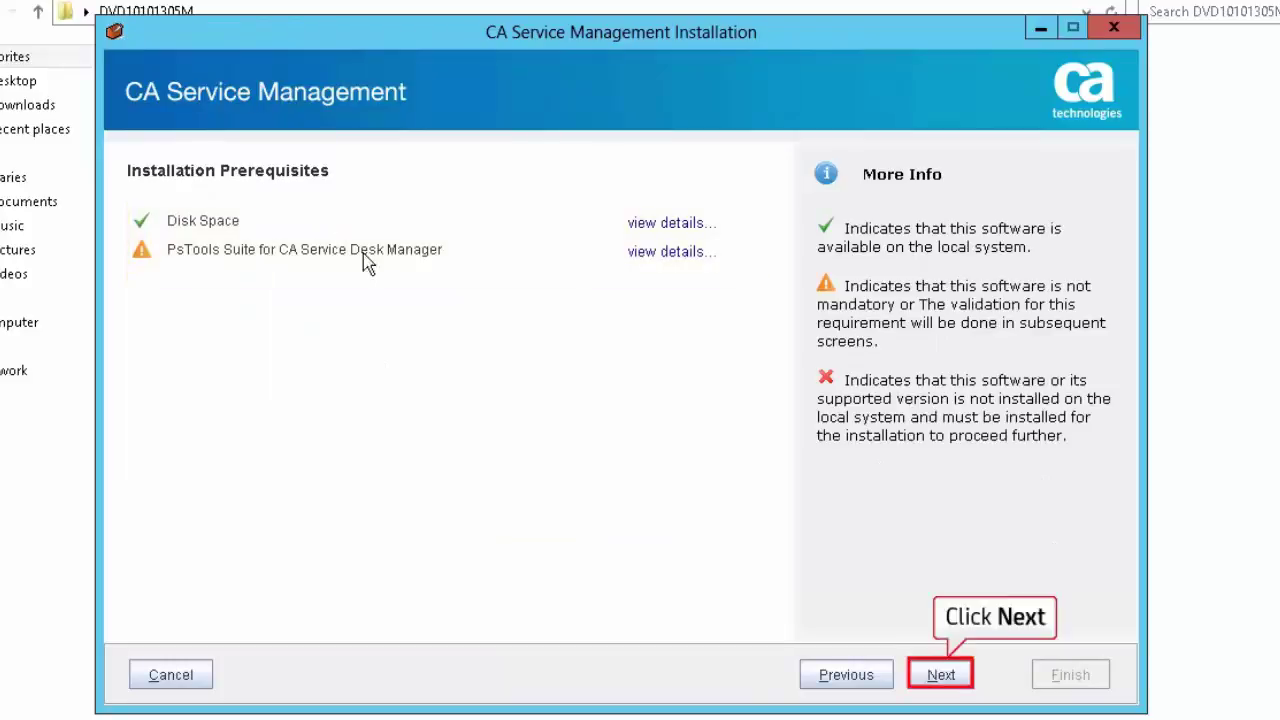
# Accept the prerequisites and confirm an Advanced Availability application server with SOAP Web Services on Test_Server_1514, Tomcat ports 8080 and 8085
pyautogui.click(950, 680)
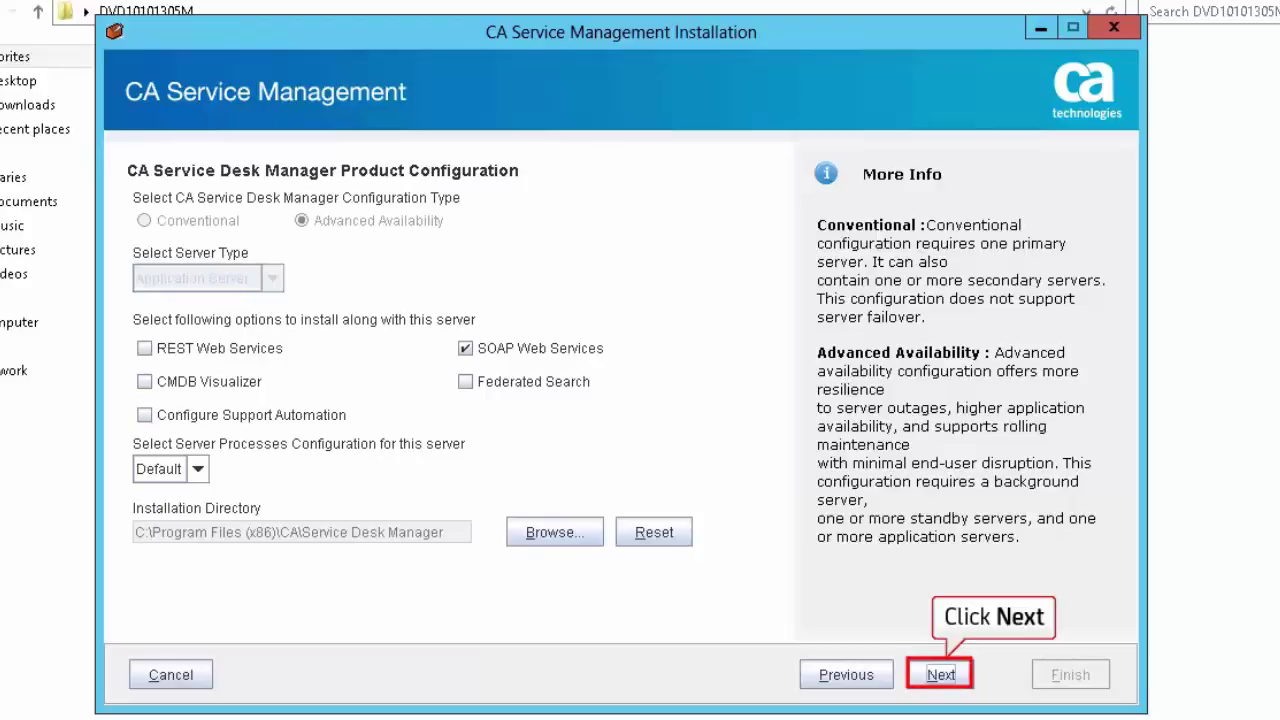
pyautogui.click(941, 675)
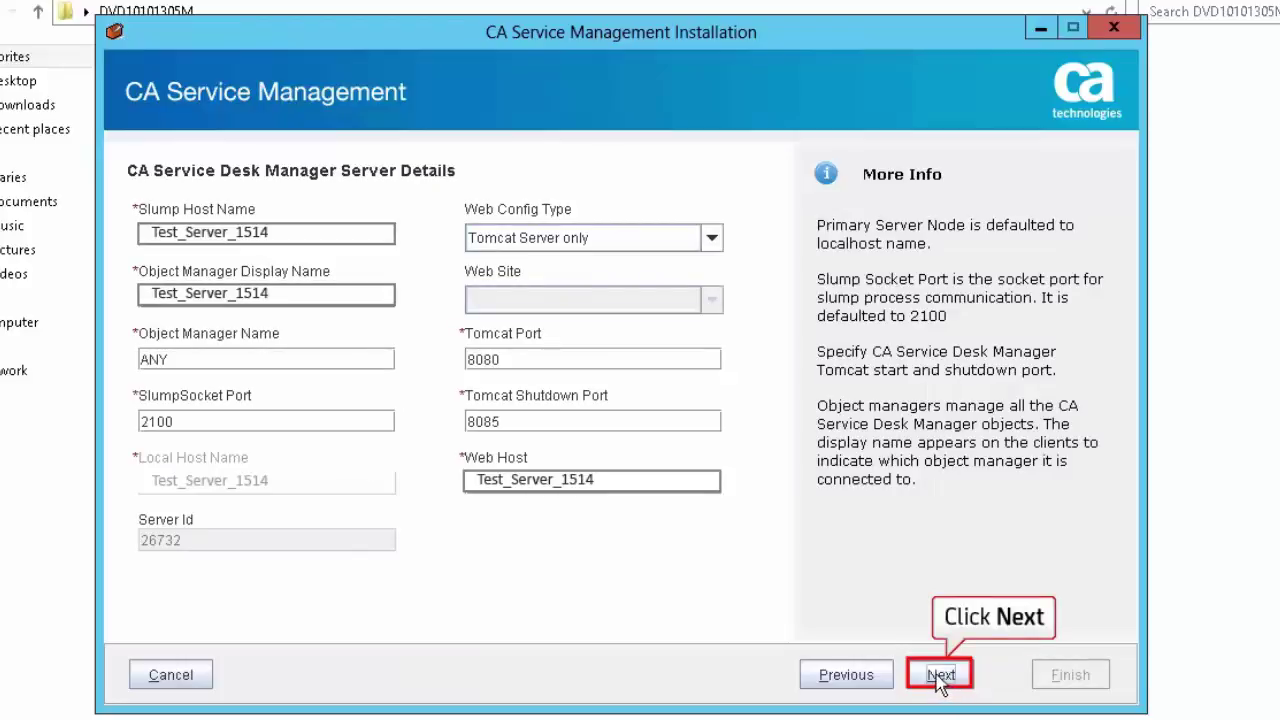
pyautogui.click(940, 675)
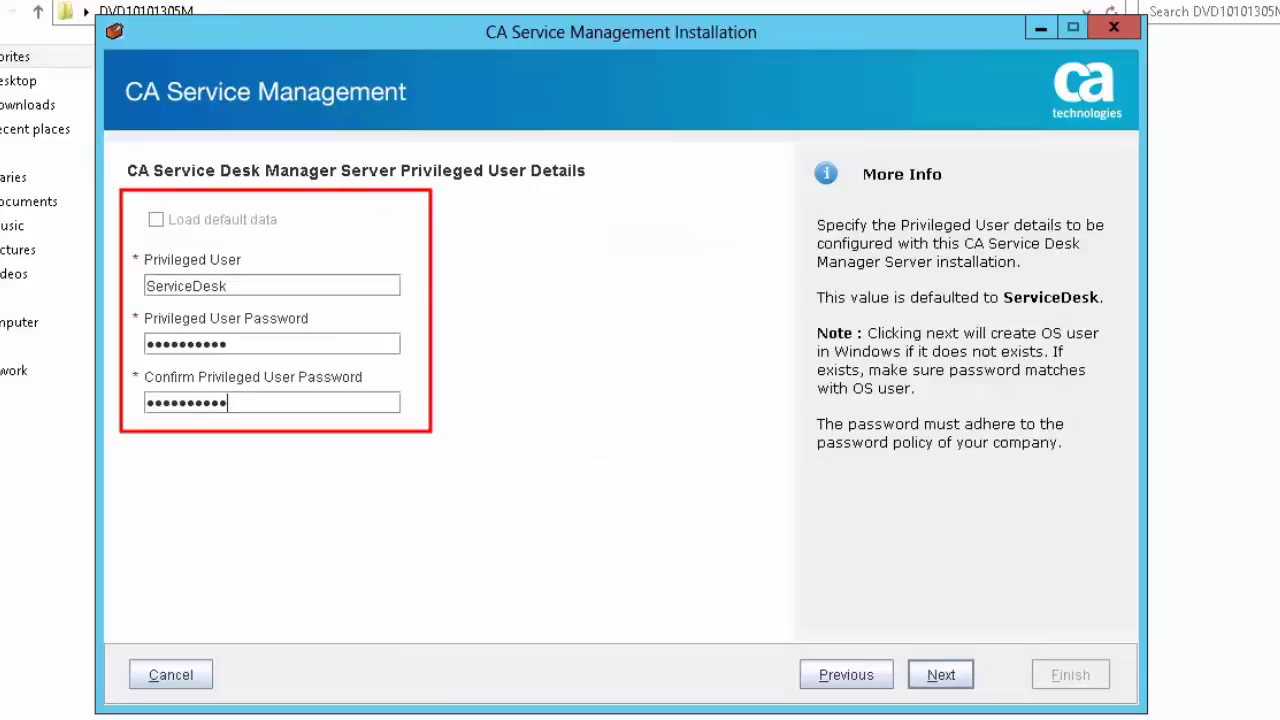
# Accept the ServiceDesk privileged user and the pre-installation summary, install Service Desk Manager on the application server and finish the setup
pyautogui.click(942, 676)
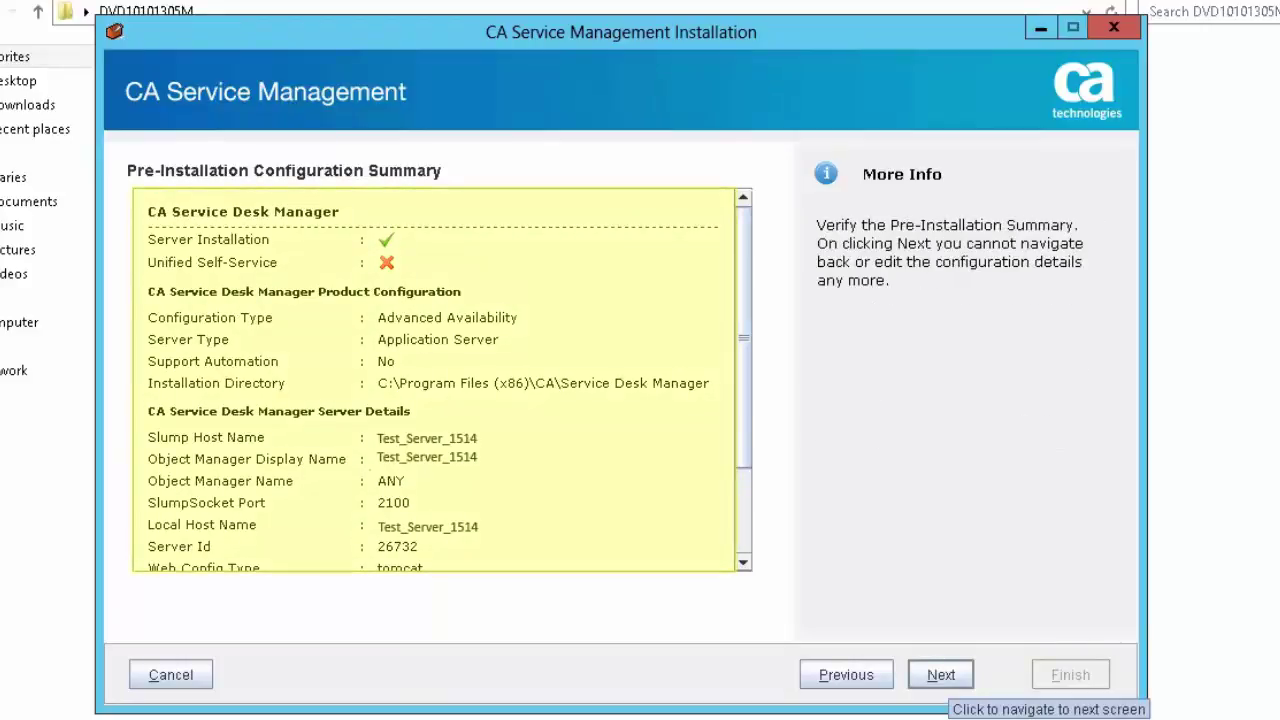
pyautogui.click(940, 677)
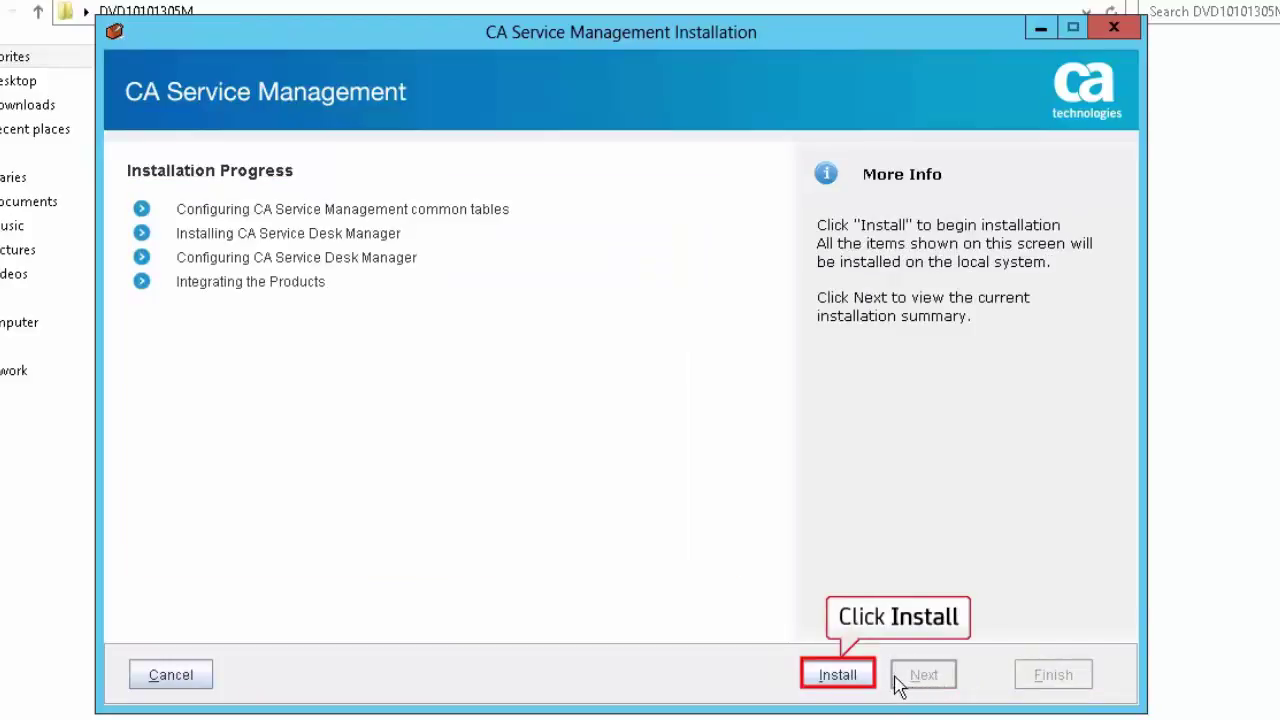
pyautogui.click(837, 680)
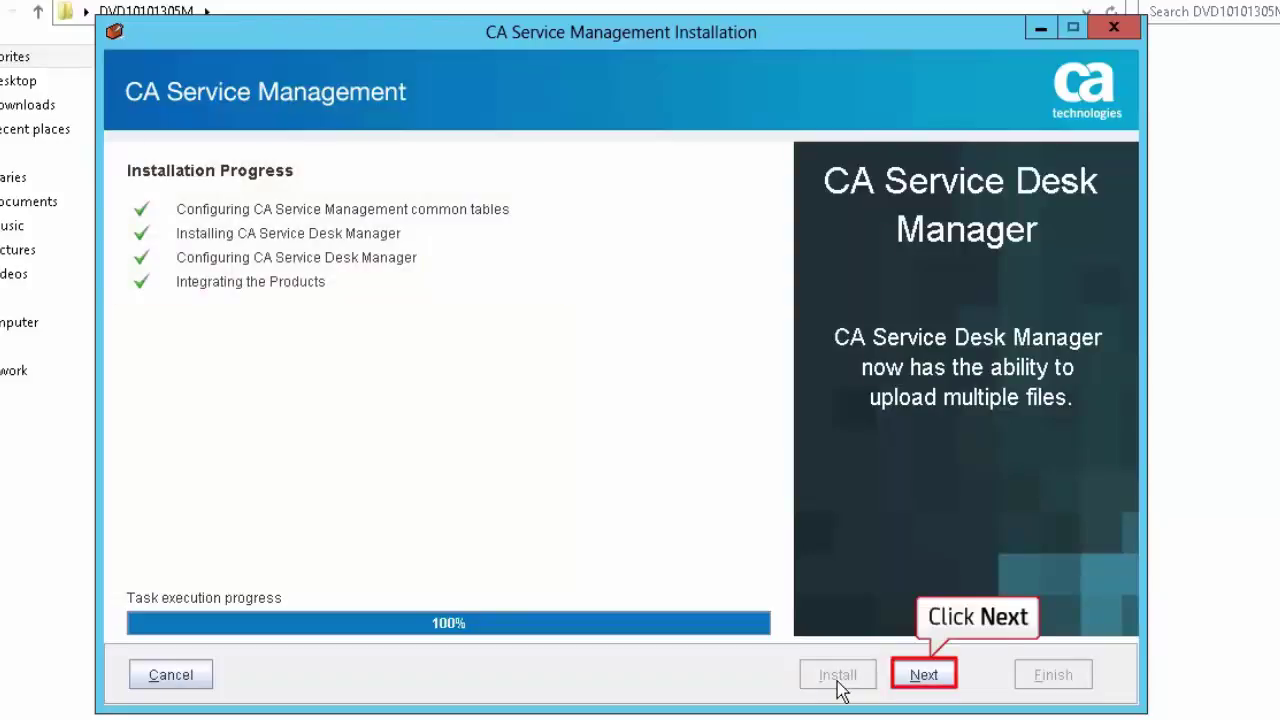
pyautogui.click(922, 676)
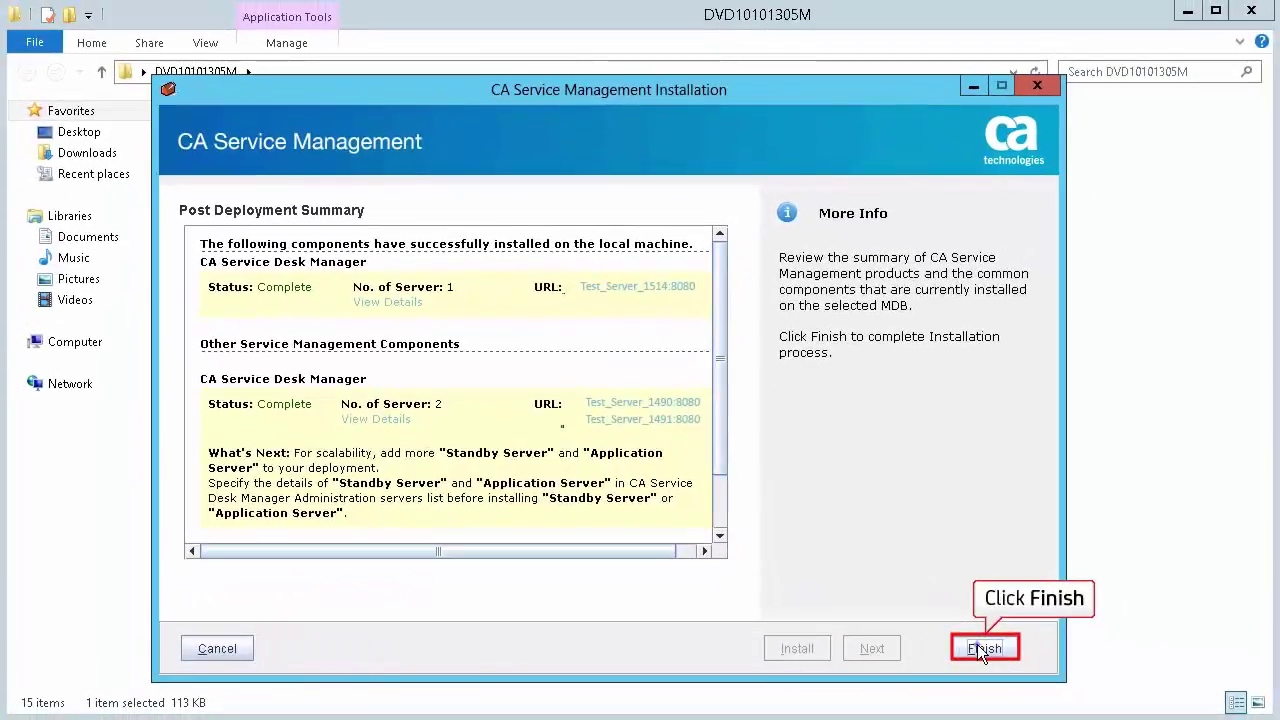
pyautogui.click(976, 648)
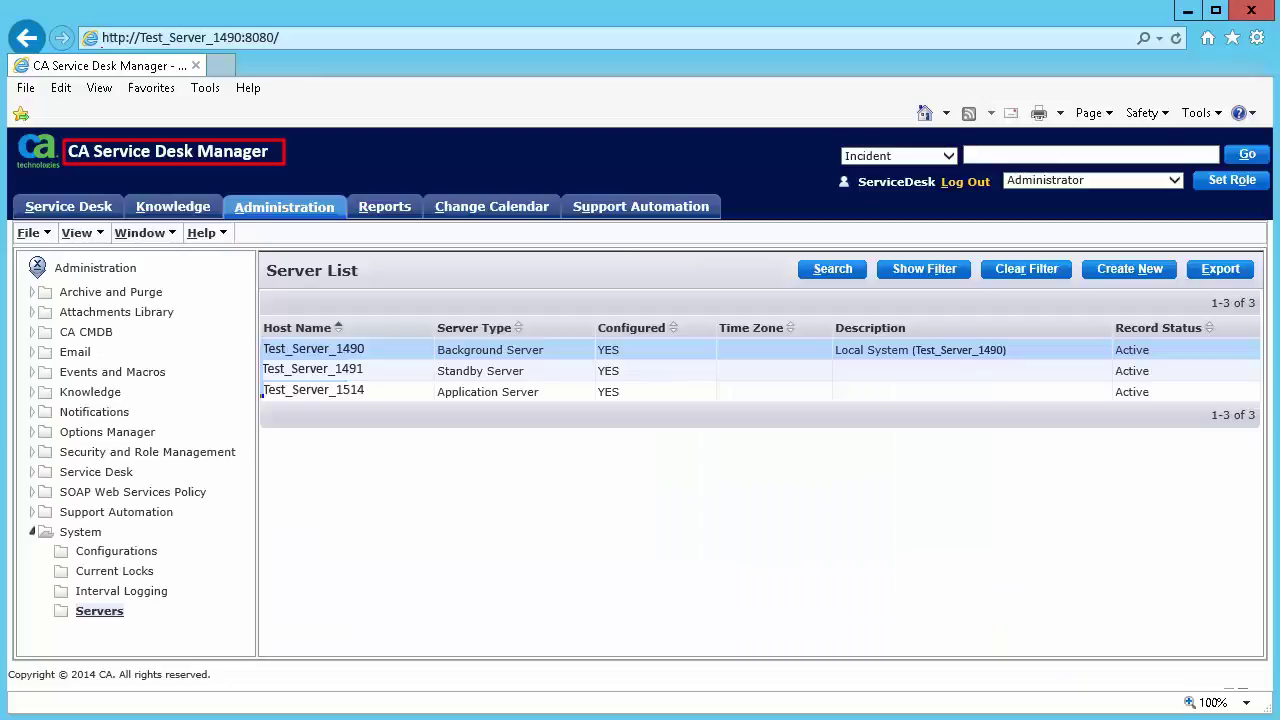
# In the browser showing the Service Desk Manager server list, clear the current web address
pyautogui.click(103, 38)
pyautogui.press('BackSpace')
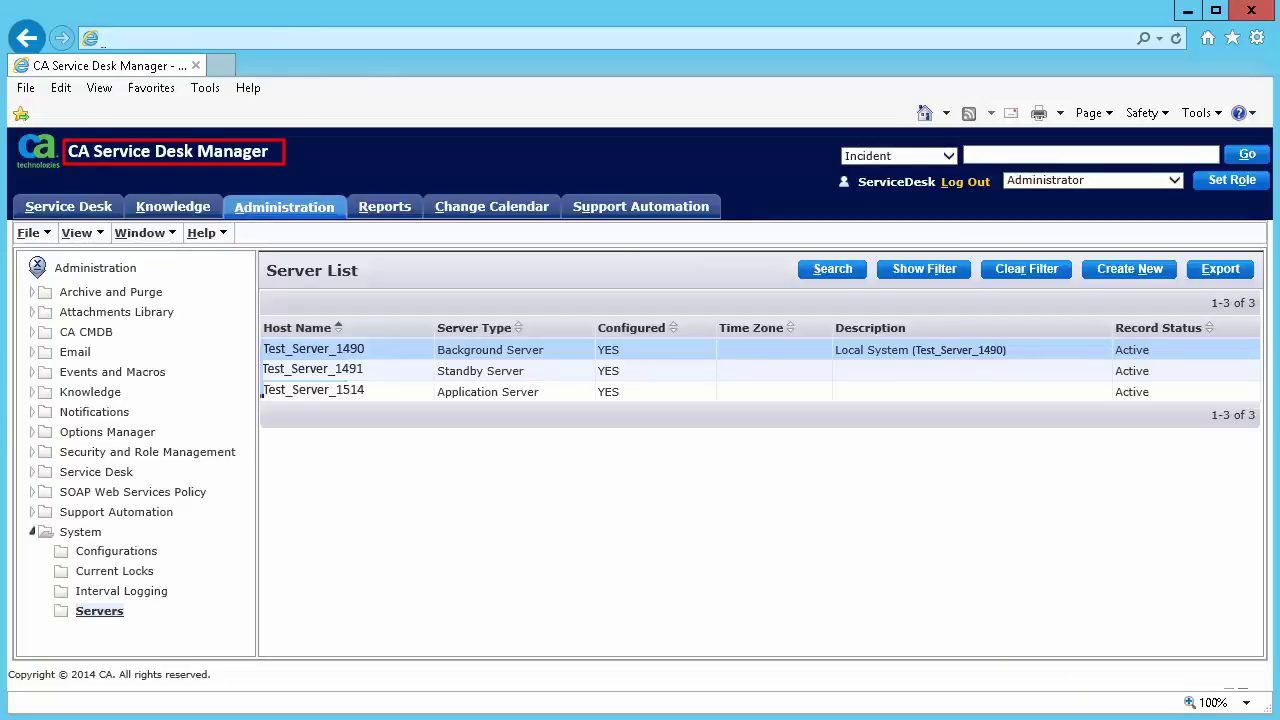